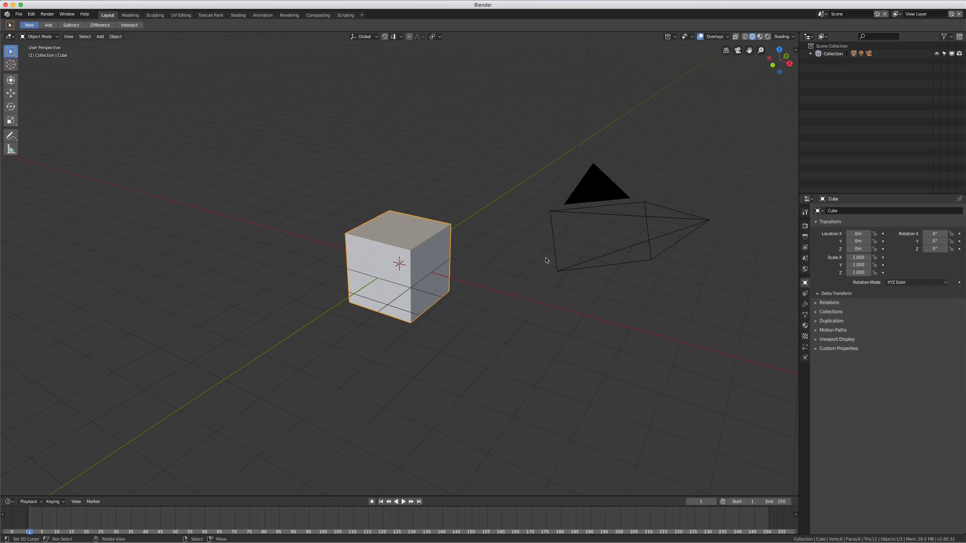
# Examine the default scene from several angles, selecting the lamp, the camera and the cube in turn
pyautogui.moveTo(394, 356)
pyautogui.mouseDown(button='middle')
pyautogui.moveTo(421, 349)
pyautogui.moveTo(384, 353)
pyautogui.mouseUp(button='middle')
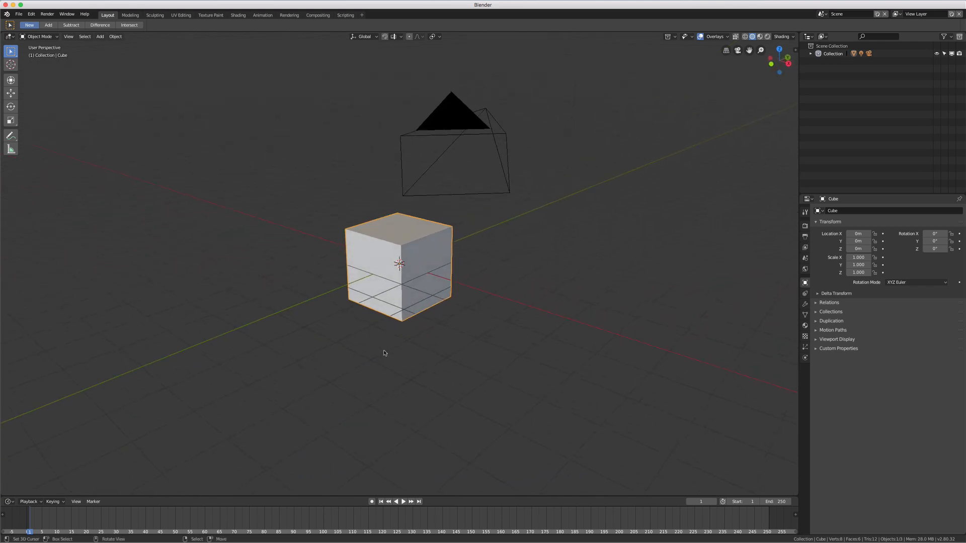
pyautogui.scroll(2, 384, 353)
pyautogui.scroll(1, 384, 354)
pyautogui.scroll(-2, 383, 354)
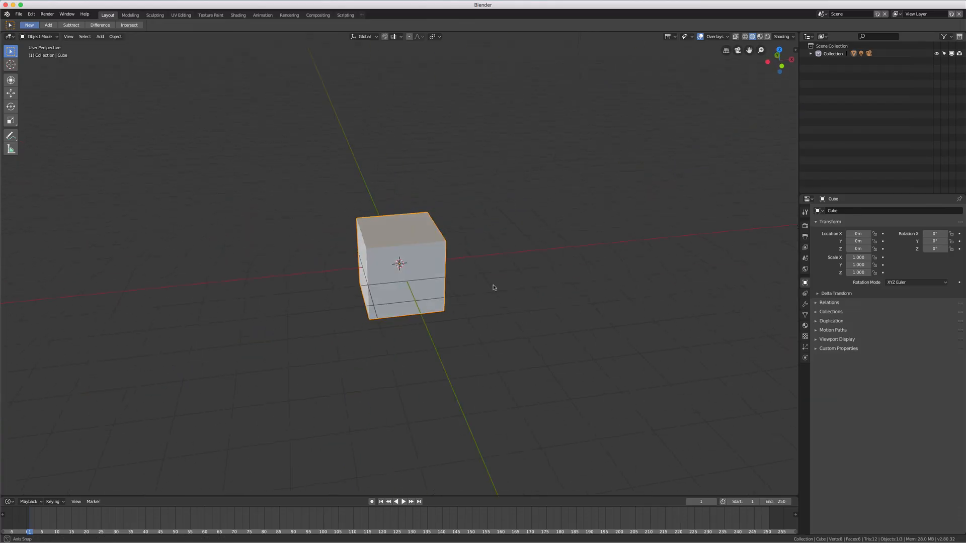
pyautogui.moveTo(493, 287); pyautogui.dragTo(403, 287, button='middle')
pyautogui.scroll(-3, 423, 285)
pyautogui.moveTo(516, 271); pyautogui.dragTo(442, 265, button='middle')
pyautogui.click(389, 138)
pyautogui.click(131, 190)
pyautogui.click(387, 254)
pyautogui.click(389, 139)
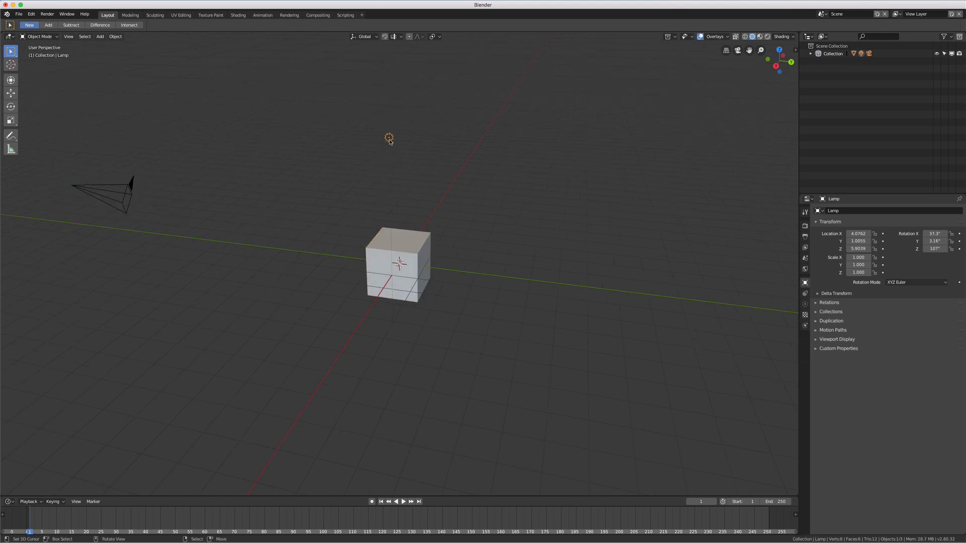
pyautogui.moveTo(351, 201)
pyautogui.mouseDown(button='middle')
pyautogui.moveTo(407, 200)
pyautogui.moveTo(359, 199)
pyautogui.mouseUp(button='middle')
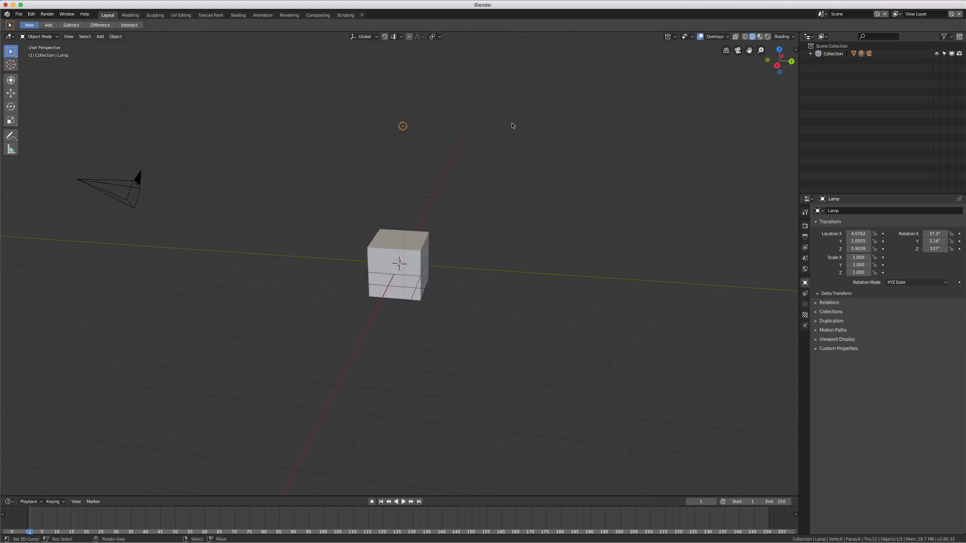
pyautogui.moveTo(461, 233)
pyautogui.mouseDown(button='middle')
pyautogui.moveTo(437, 236)
pyautogui.moveTo(457, 231)
pyautogui.mouseUp(button='middle')
# Add a mesh plane at the scene origin inside the default cube
pyautogui.press('shift')
pyautogui.hotkey('shift', 'a')
pyautogui.moveTo(391, 270)
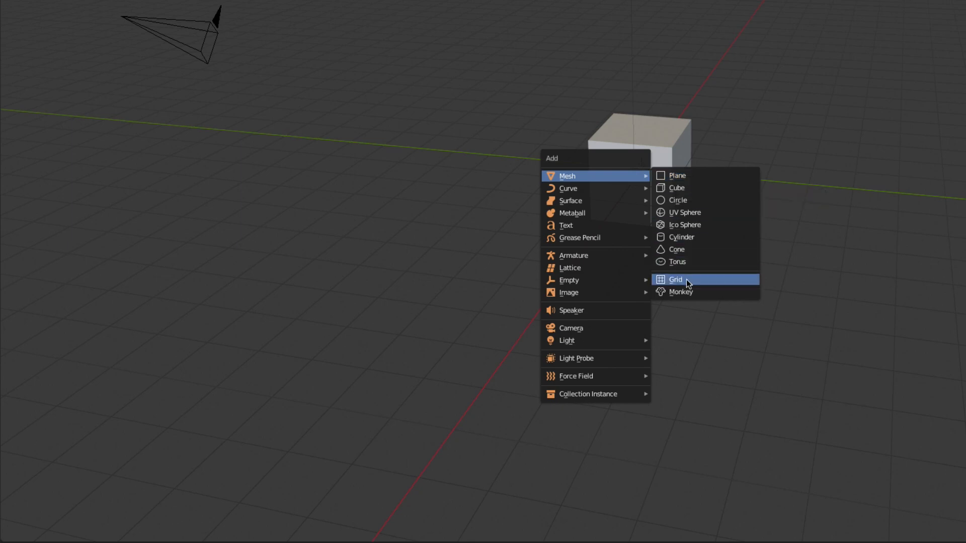
pyautogui.click(686, 179)
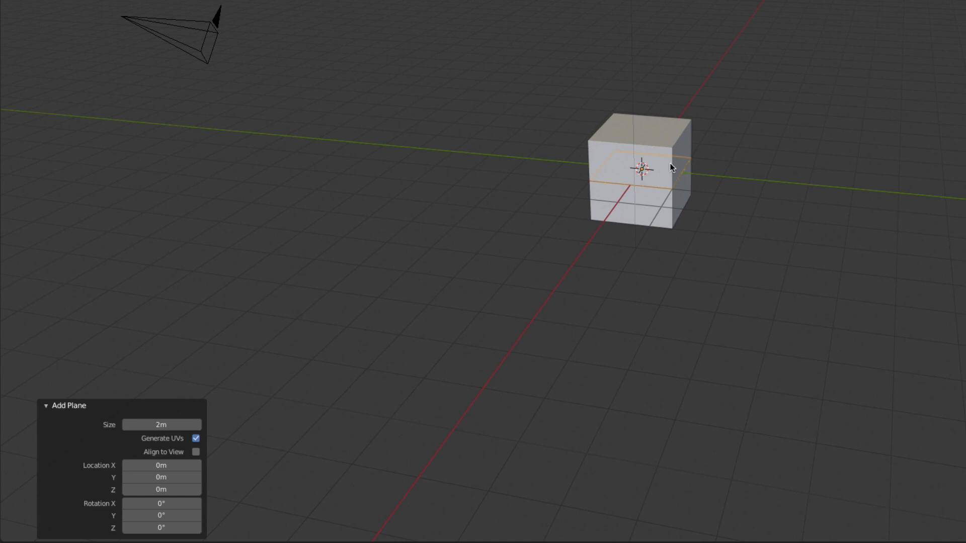
# Delete the default cube and the plane from the scene
pyautogui.click(677, 144)
pyautogui.press('x')
pyautogui.click(677, 138)
pyautogui.click(674, 164)
pyautogui.press('x')
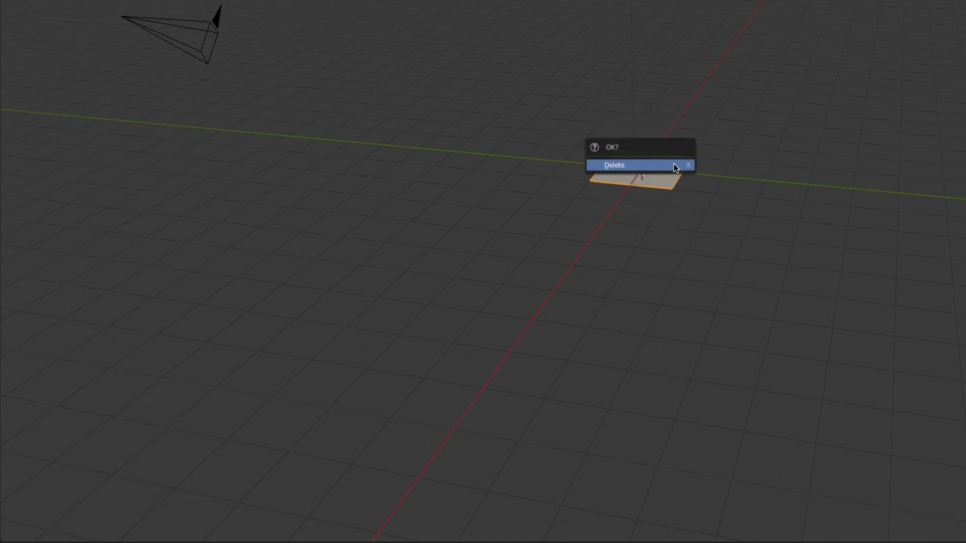
pyautogui.click(675, 164)
# Add a mesh plane at the origin and set its size to 2.3 m
pyautogui.scroll(3, 674, 164)
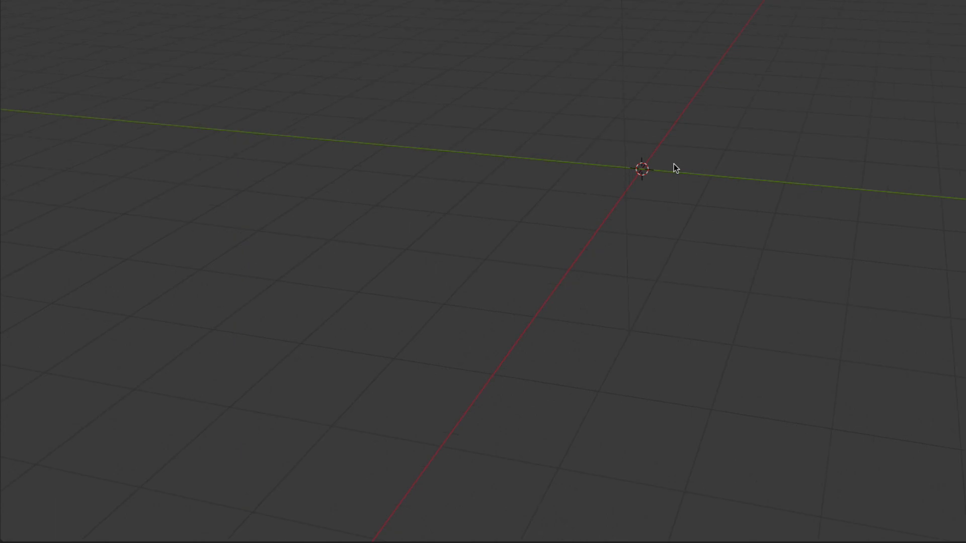
pyautogui.hotkey('shift', 'a')
pyautogui.moveTo(671, 159)
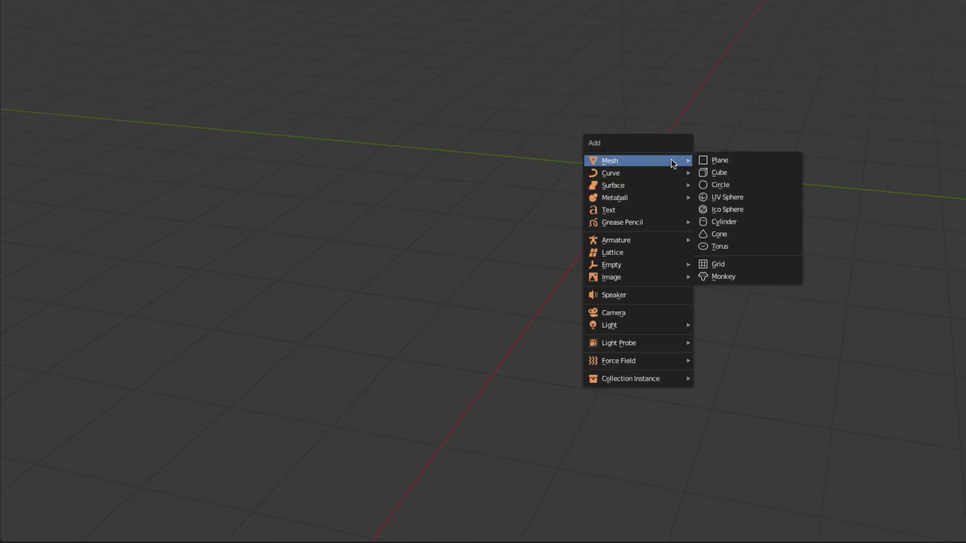
pyautogui.click(718, 161)
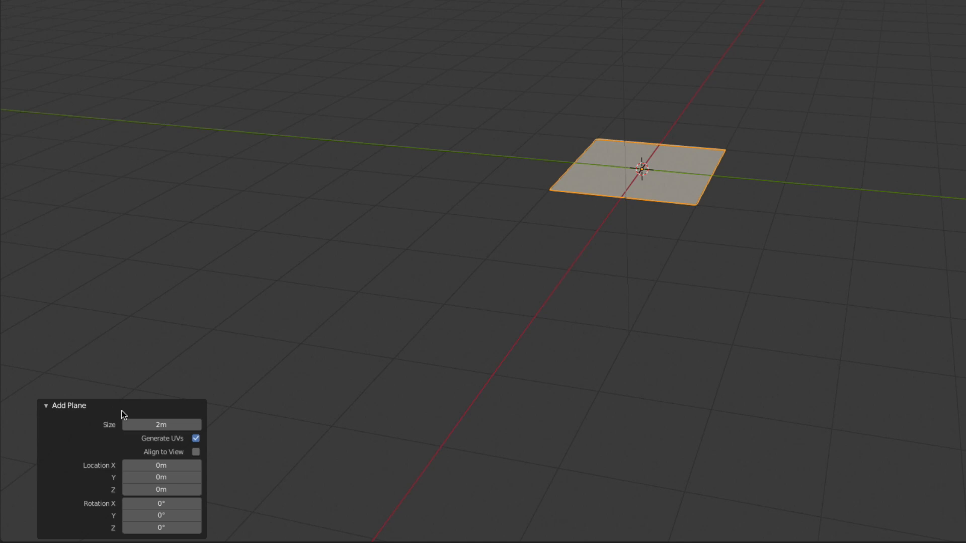
pyautogui.moveTo(154, 425); pyautogui.dragTo(177, 427)
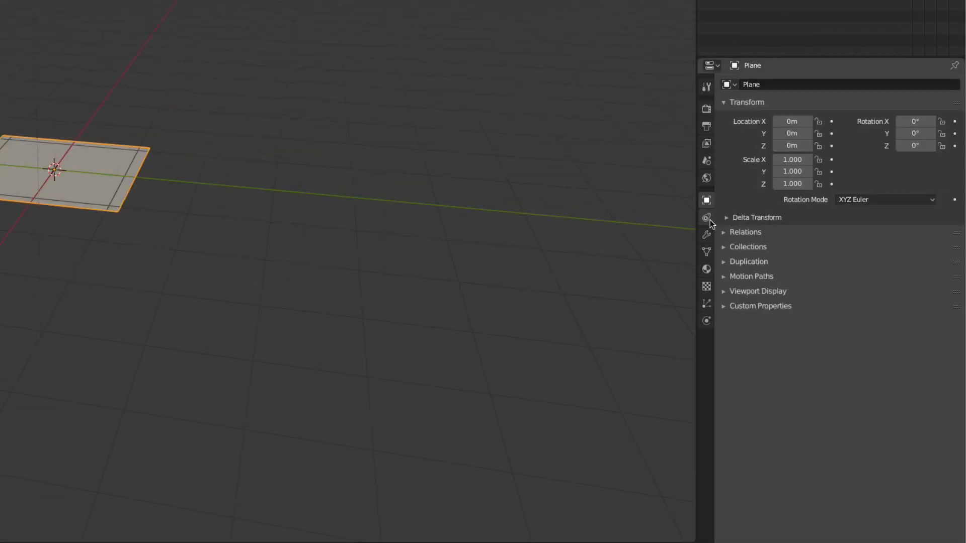
# Show the Units settings in the scene properties
pyautogui.click(706, 161)
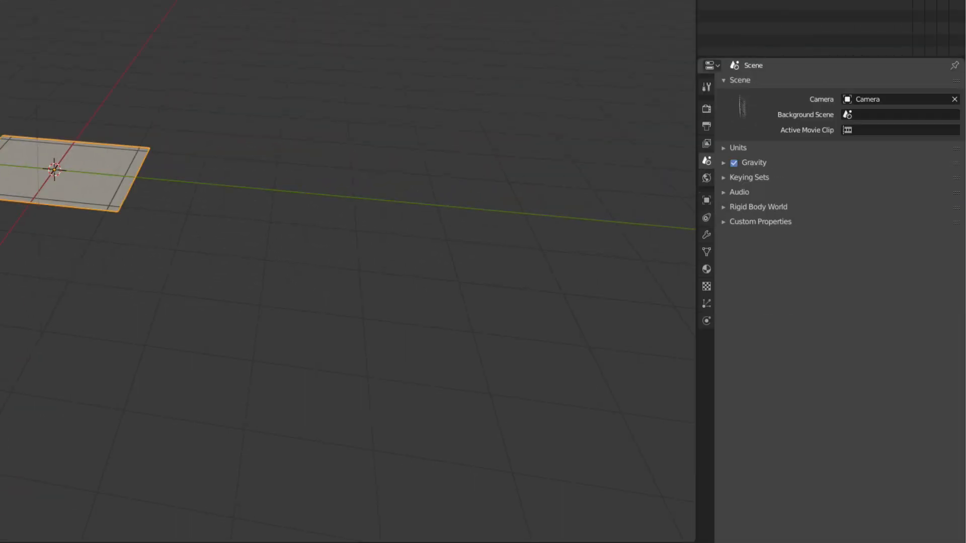
pyautogui.click(723, 148)
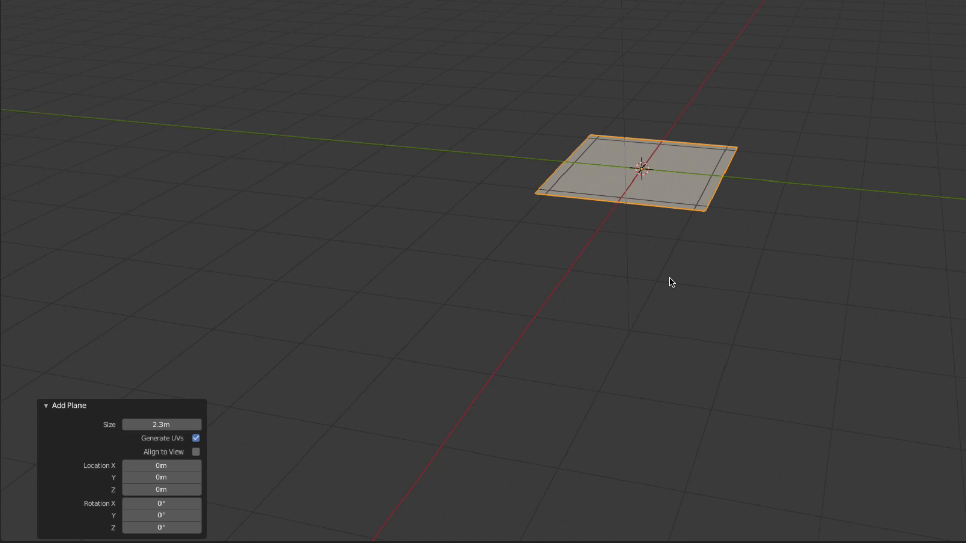
# Align the new plane to the front view and set its X location to 0.15 m
pyautogui.press('KP_1')
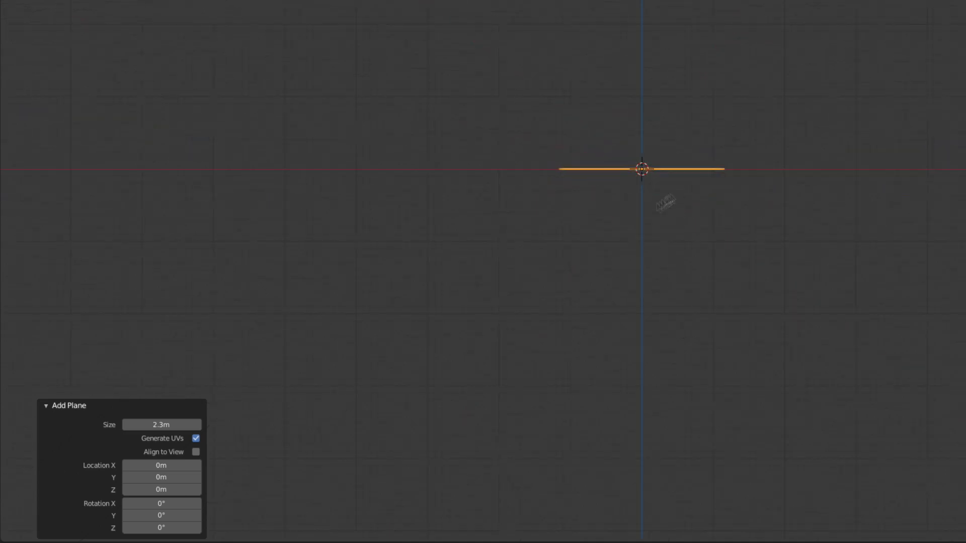
pyautogui.click(197, 451)
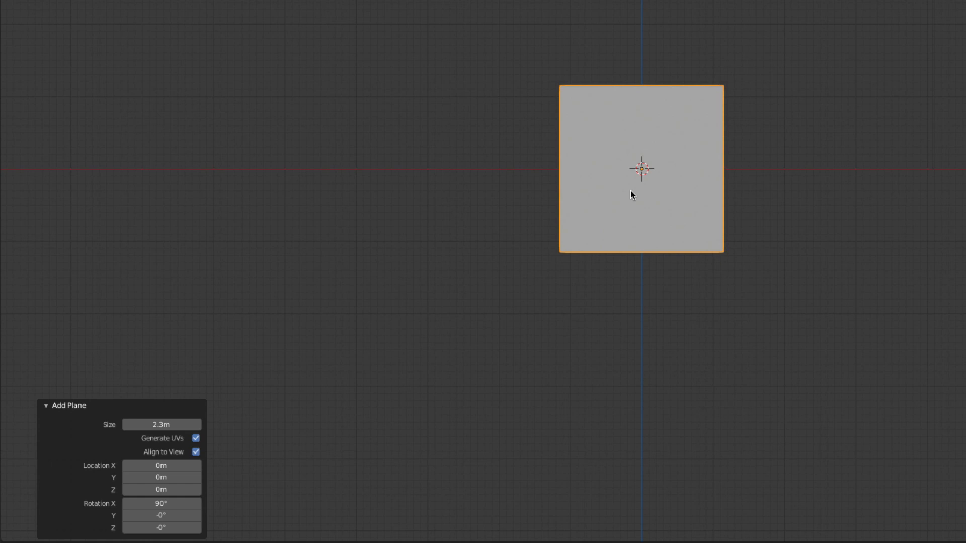
pyautogui.moveTo(151, 466); pyautogui.dragTo(159, 468)
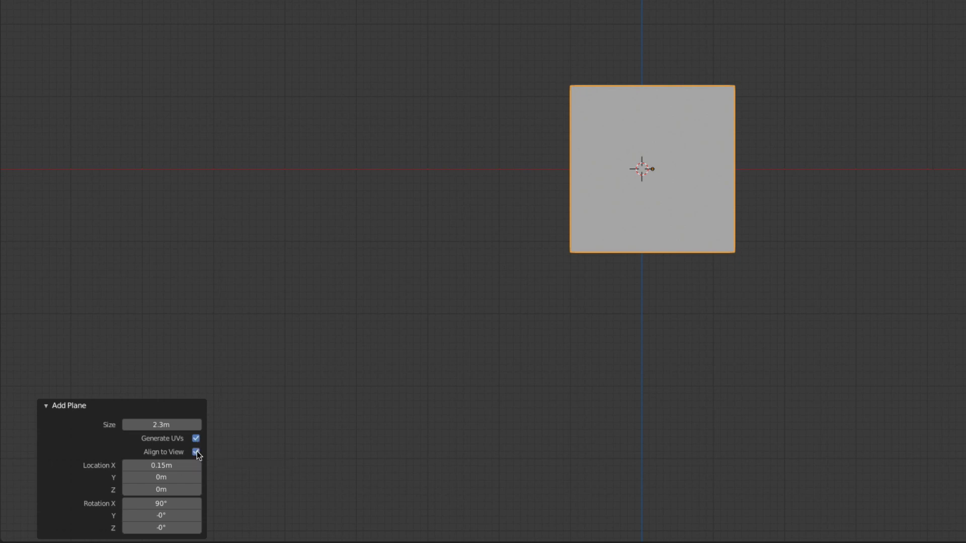
# Delete the upright plane from the scene
pyautogui.moveTo(572, 445); pyautogui.dragTo(621, 488, button='middle')
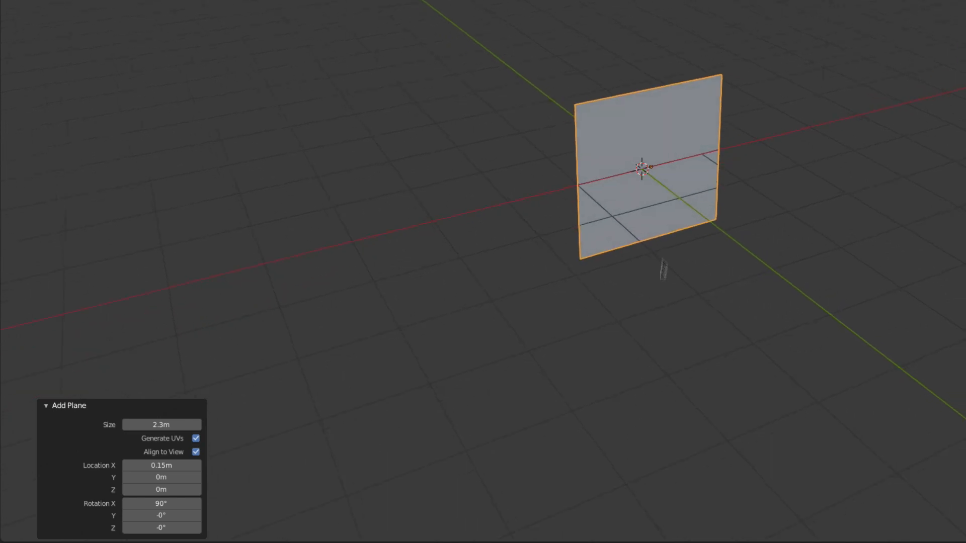
pyautogui.press('x')
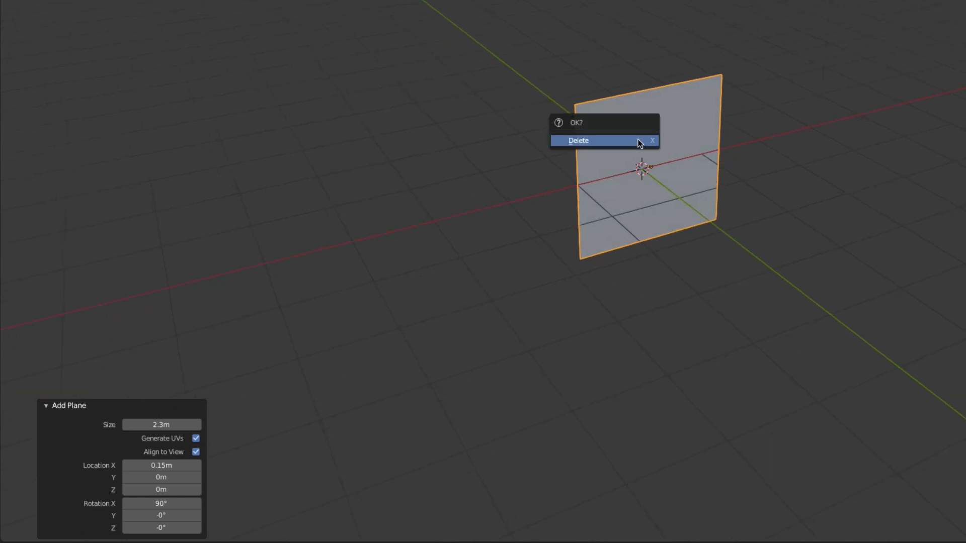
pyautogui.click(639, 142)
# Add a mesh cube at the origin and set its size to 2.32 m
pyautogui.moveTo(786, 202)
pyautogui.mouseDown(button='middle')
pyautogui.moveTo(760, 204)
pyautogui.moveTo(777, 205)
pyautogui.mouseUp(button='middle')
pyautogui.hotkey('shift', 'a')
pyautogui.moveTo(652, 163)
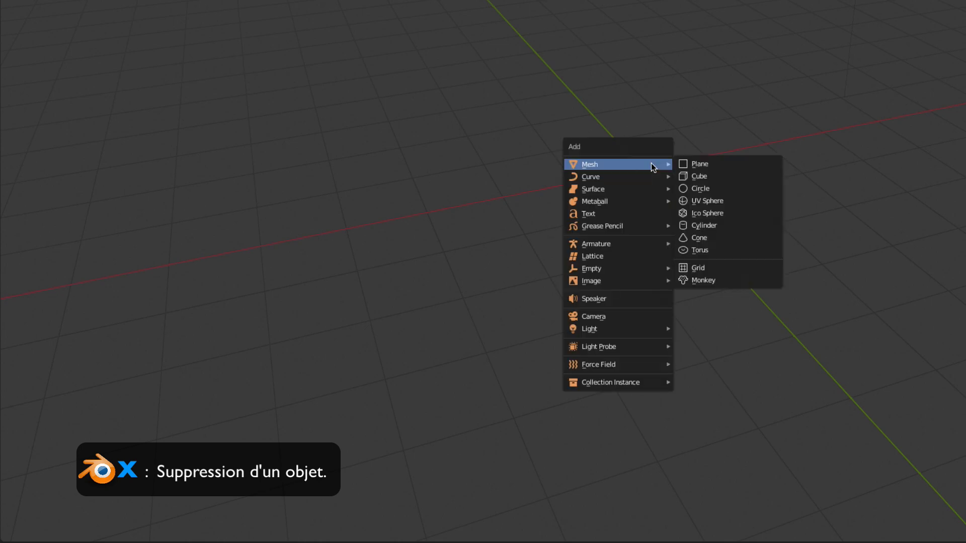
pyautogui.click(699, 175)
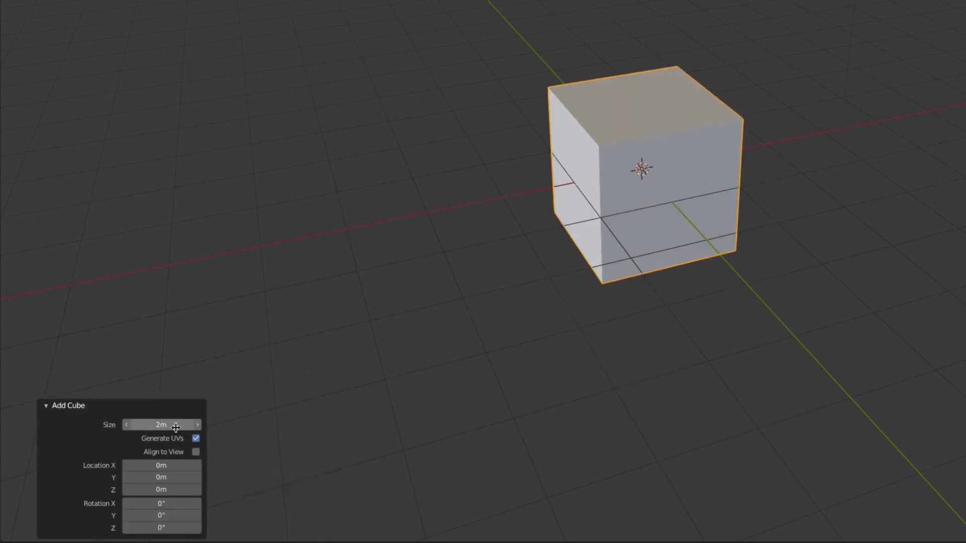
pyautogui.moveTo(160, 426); pyautogui.dragTo(180, 422)
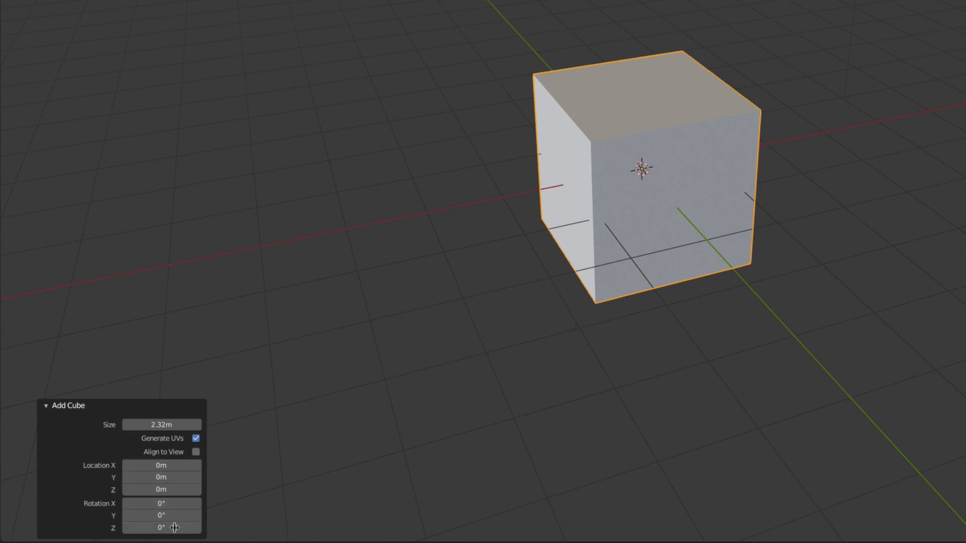
# Delete the cube and add a mesh circle at the origin
pyautogui.press('x')
pyautogui.click(634, 225)
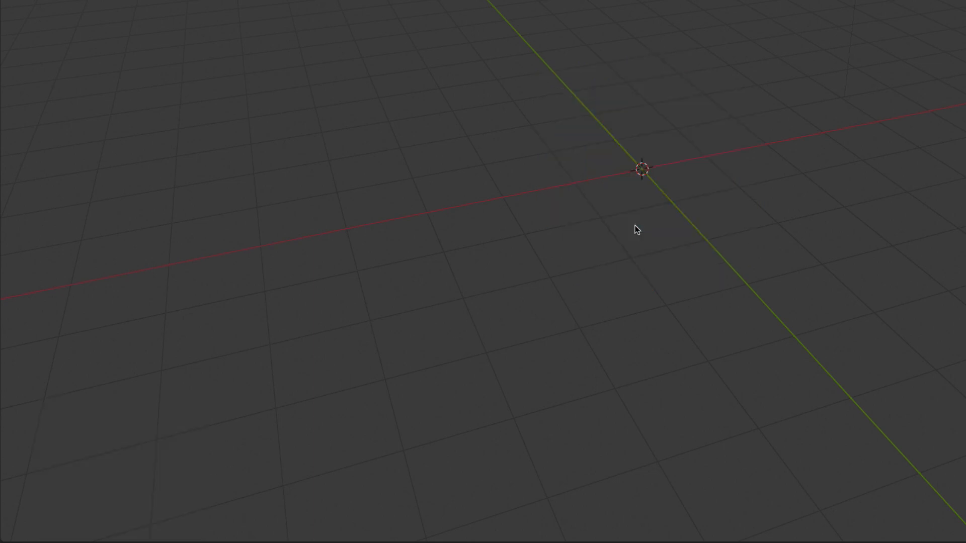
pyautogui.hotkey('shift', 'a')
pyautogui.moveTo(635, 225)
pyautogui.click(695, 250)
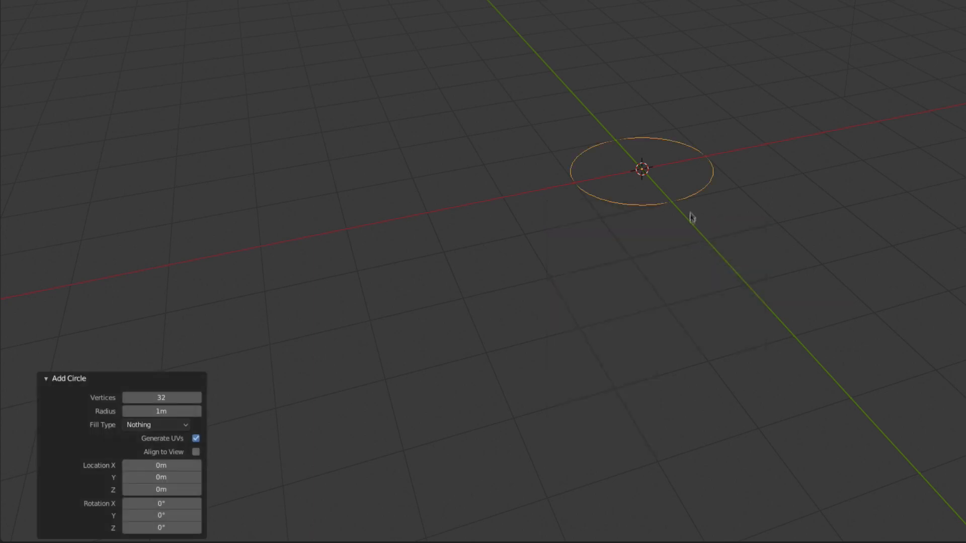
# Inspect the circle's vertices and edges up close in Edit Mode, and return to Object Mode
pyautogui.scroll(3, 674, 190)
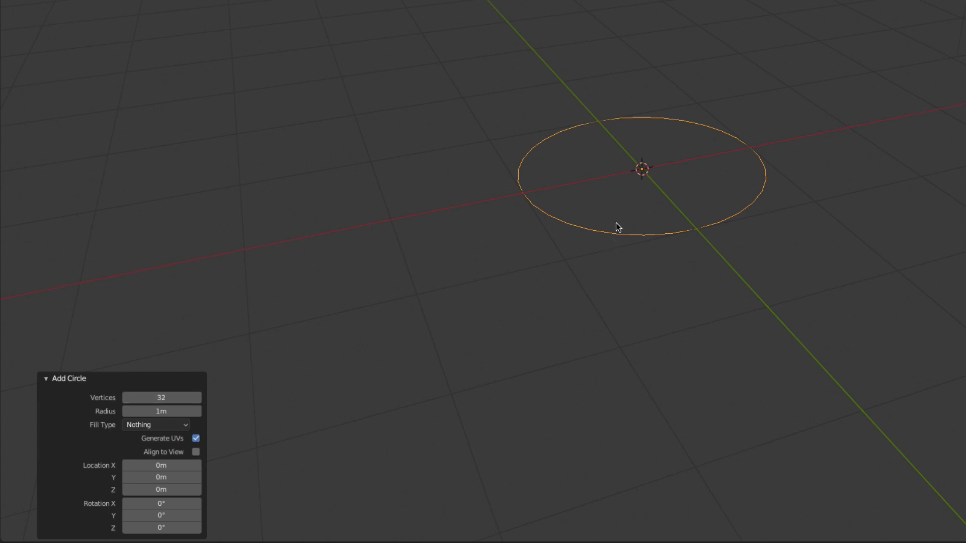
pyautogui.press('Tab')
pyautogui.scroll(4, 633, 226)
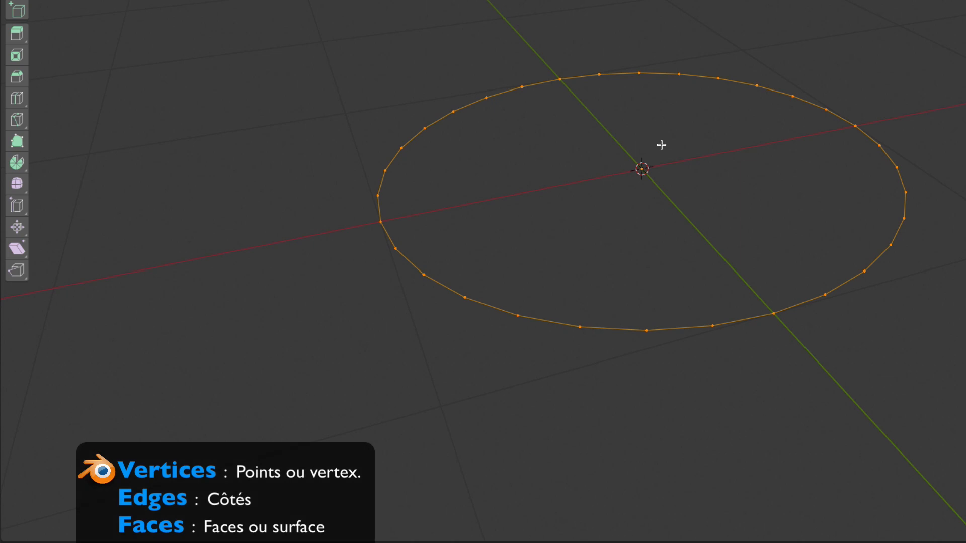
pyautogui.press('Tab')
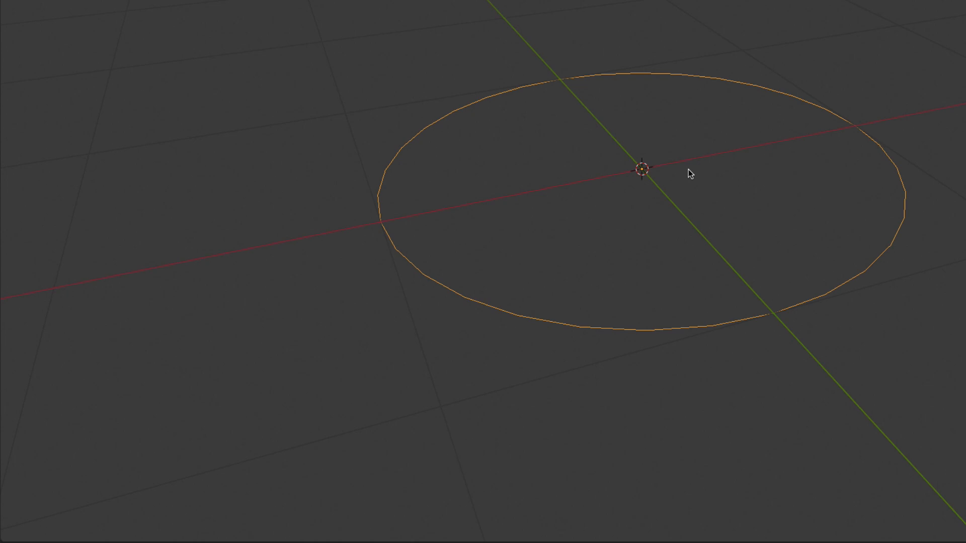
# Delete the existing circle and add a fresh mesh circle with adjustable creation settings
pyautogui.press('x')
pyautogui.click(688, 169)
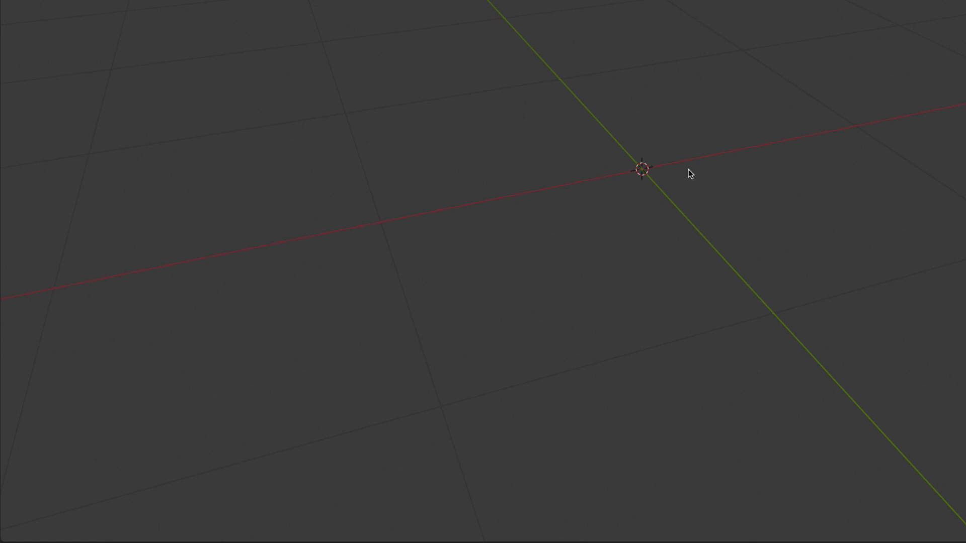
pyautogui.hotkey('shift', 'a')
pyautogui.moveTo(689, 171)
pyautogui.click(741, 196)
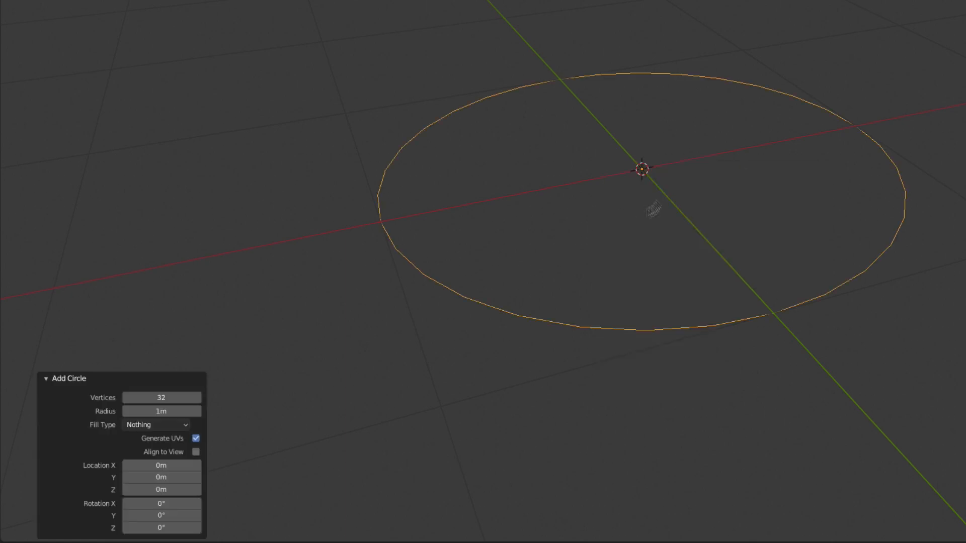
# Set the new circle to 3 vertices, a radius of 0.97 m and the Ngon fill type
pyautogui.moveTo(175, 400); pyautogui.dragTo(263, 407)
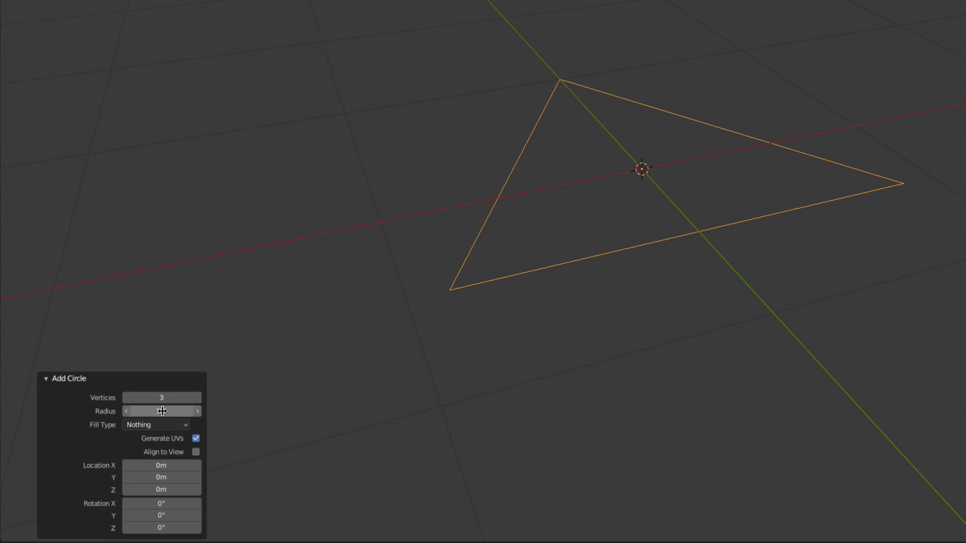
pyautogui.moveTo(171, 410)
pyautogui.mouseDown()
pyautogui.moveTo(183, 409)
pyautogui.moveTo(159, 412)
pyautogui.mouseUp()
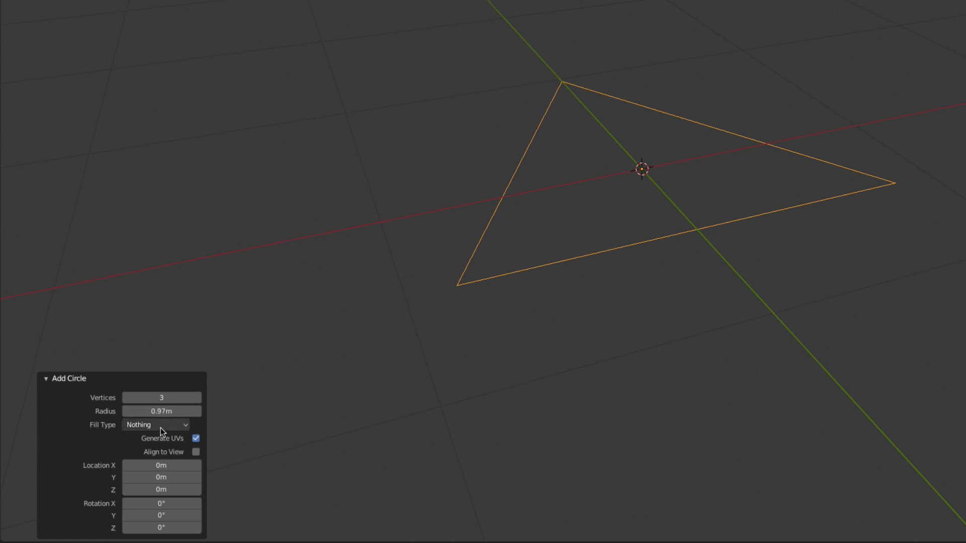
pyautogui.click(185, 424)
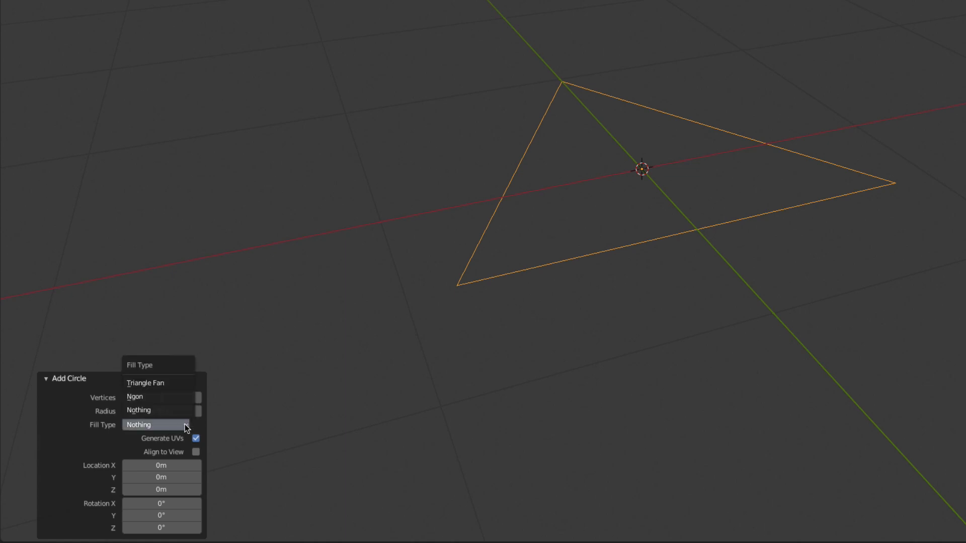
pyautogui.click(160, 397)
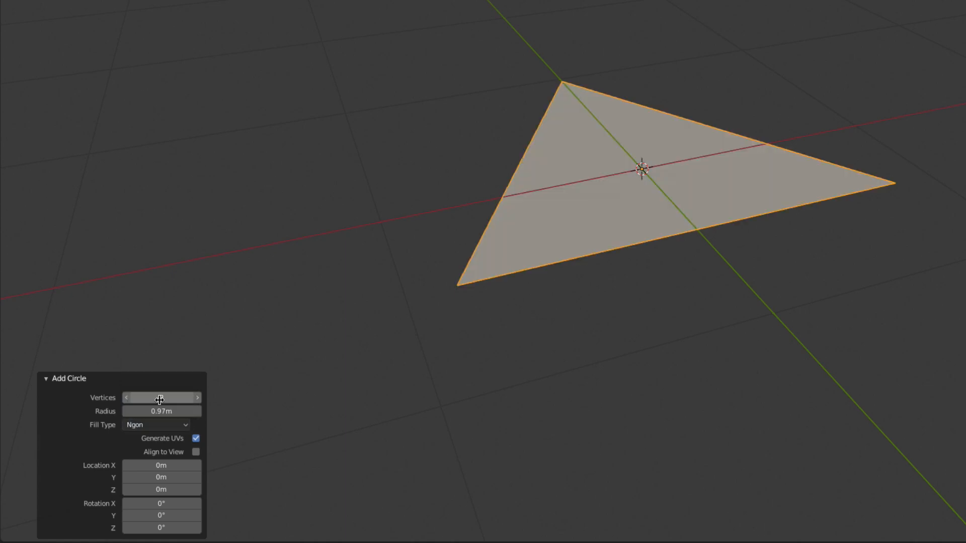
# Change the circle's fill to Triangle Fan with 13 vertices, and display its geometry in Edit Mode
pyautogui.click(165, 423)
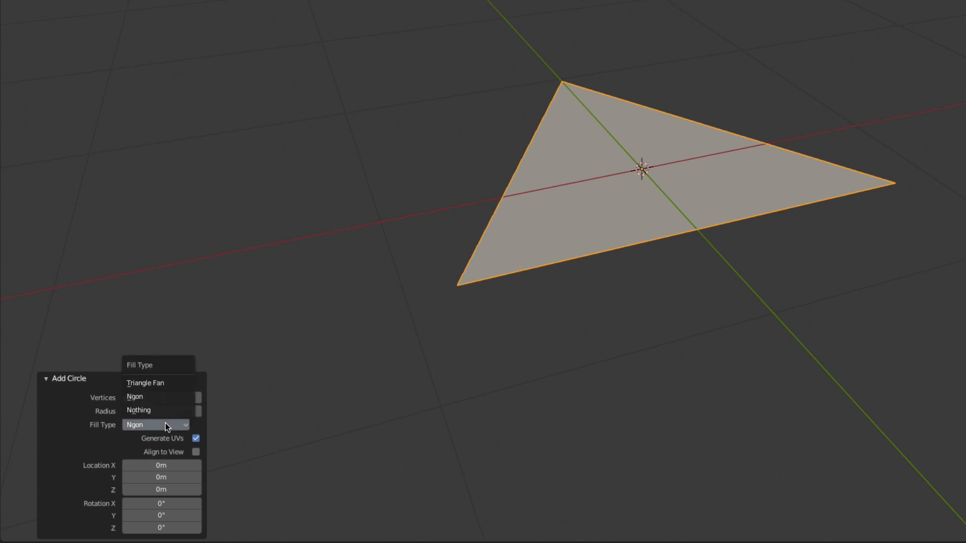
pyautogui.click(161, 386)
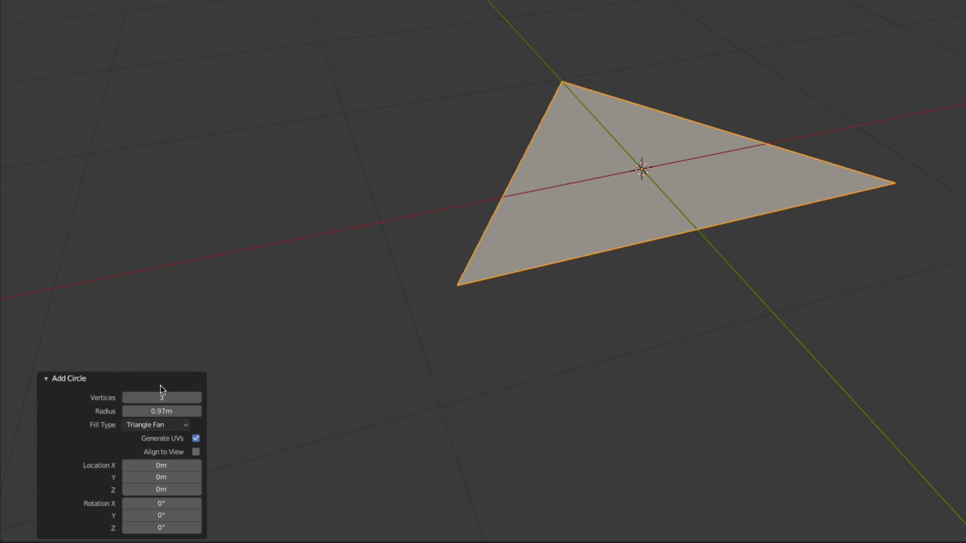
pyautogui.moveTo(162, 399); pyautogui.dragTo(168, 399)
pyautogui.press('Tab')
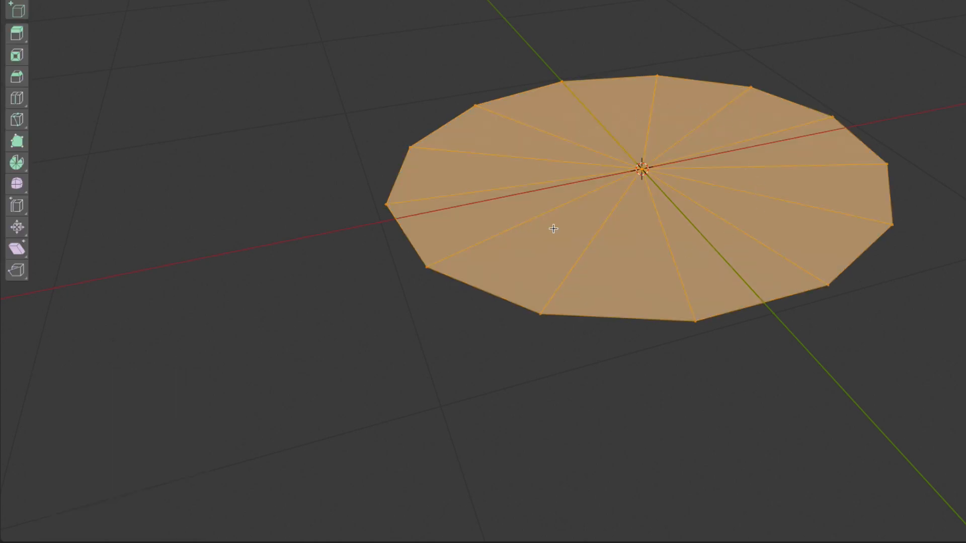
# Return to Object Mode, replace the existing circle with a fresh mesh circle and view its fill type options
pyautogui.press('Tab')
pyautogui.press('x')
pyautogui.click(610, 248)
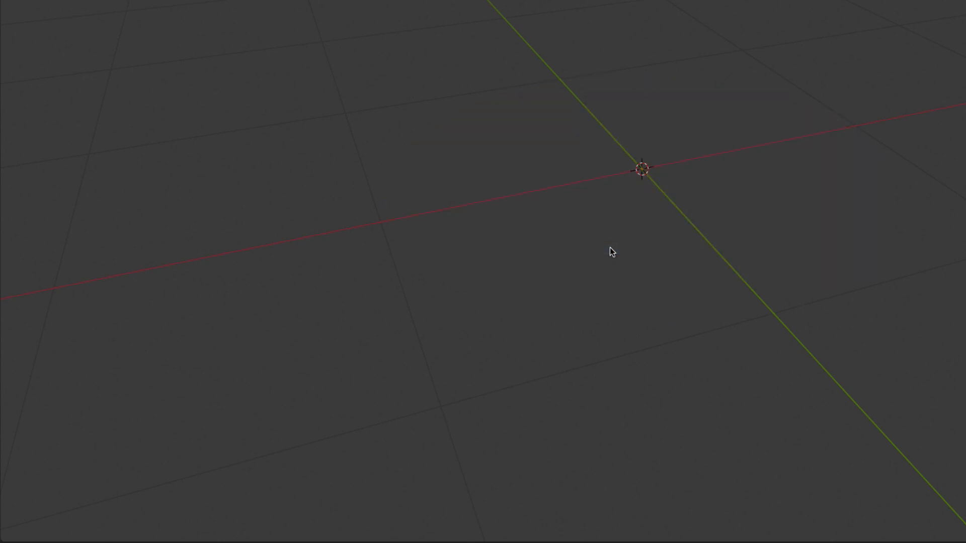
pyautogui.hotkey('shift', 'a')
pyautogui.moveTo(610, 249)
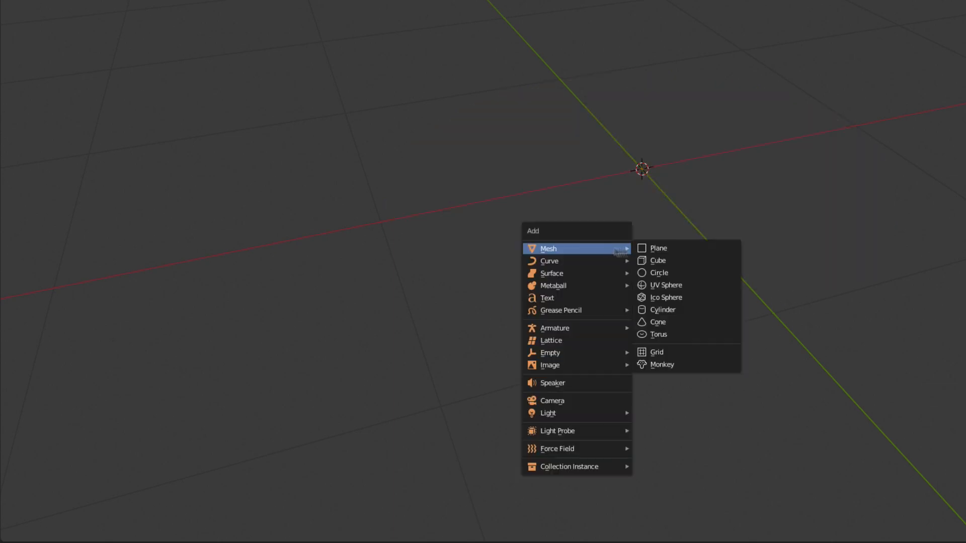
pyautogui.click(674, 276)
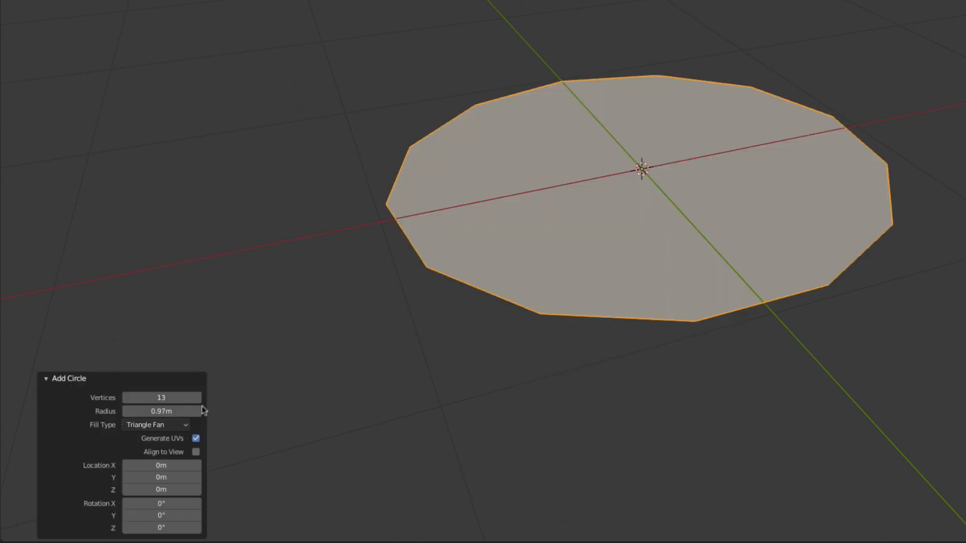
pyautogui.click(183, 424)
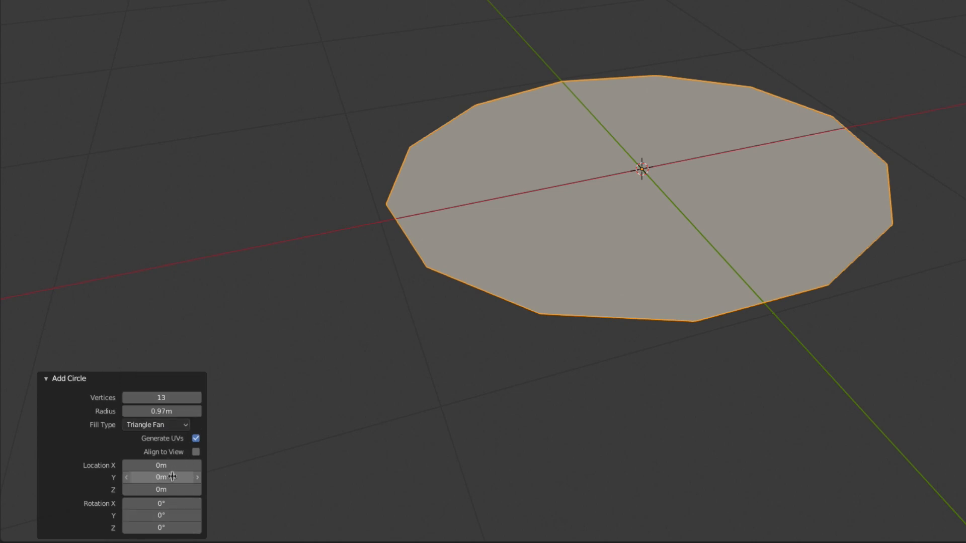
# Replace the circle with a UV sphere that has 14 segments, 5 rings and a radius of 1.09 m
pyautogui.press('x')
pyautogui.click(689, 245)
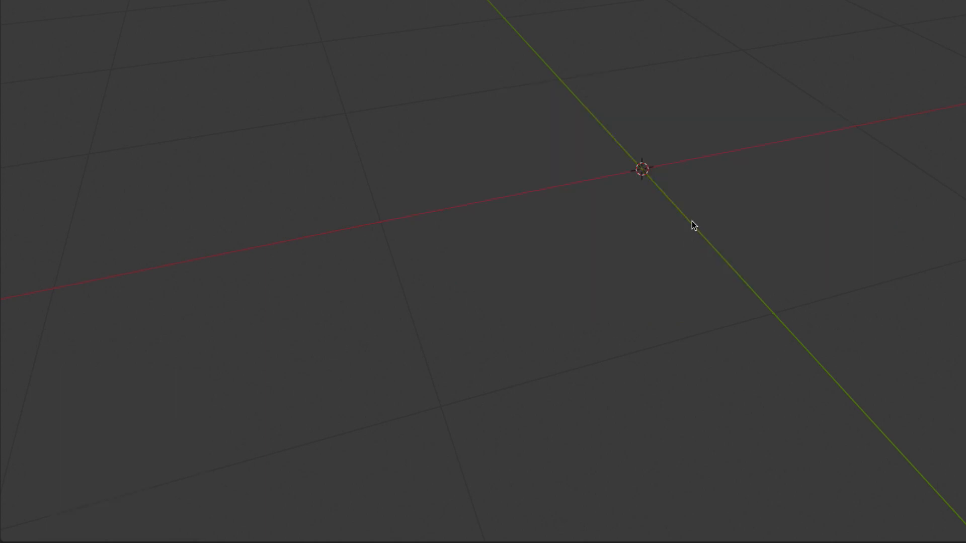
pyautogui.hotkey('shift', 'a')
pyautogui.moveTo(693, 222)
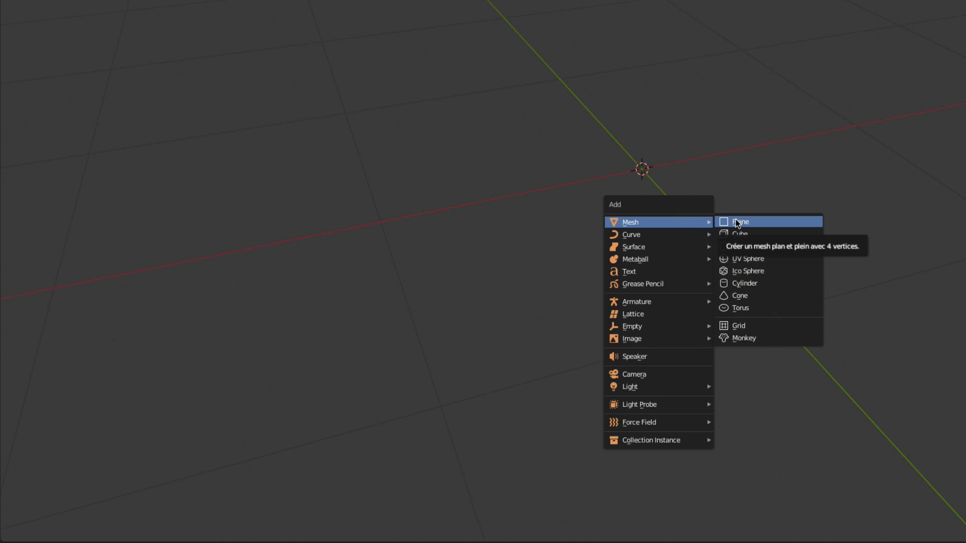
pyautogui.click(748, 258)
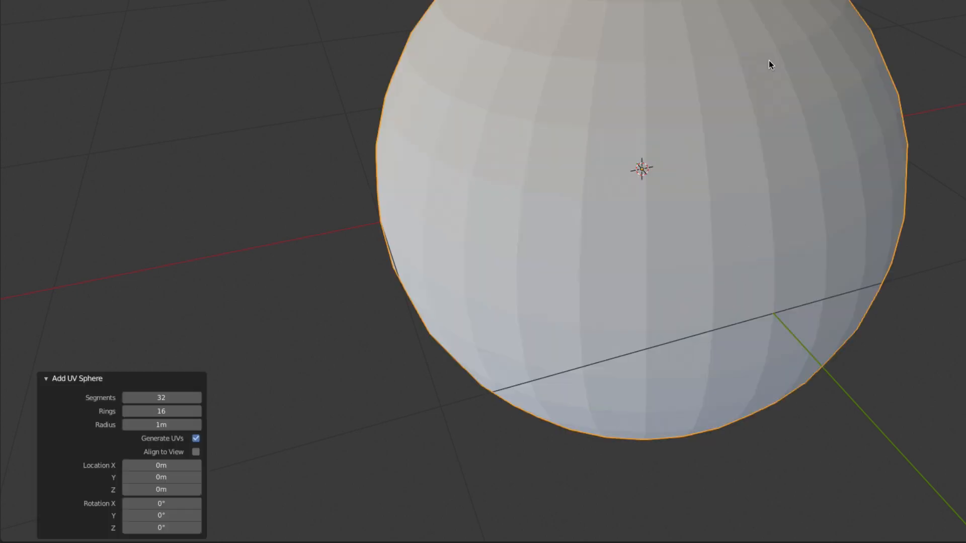
pyautogui.moveTo(739, 128); pyautogui.dragTo(701, 173, button='middle')
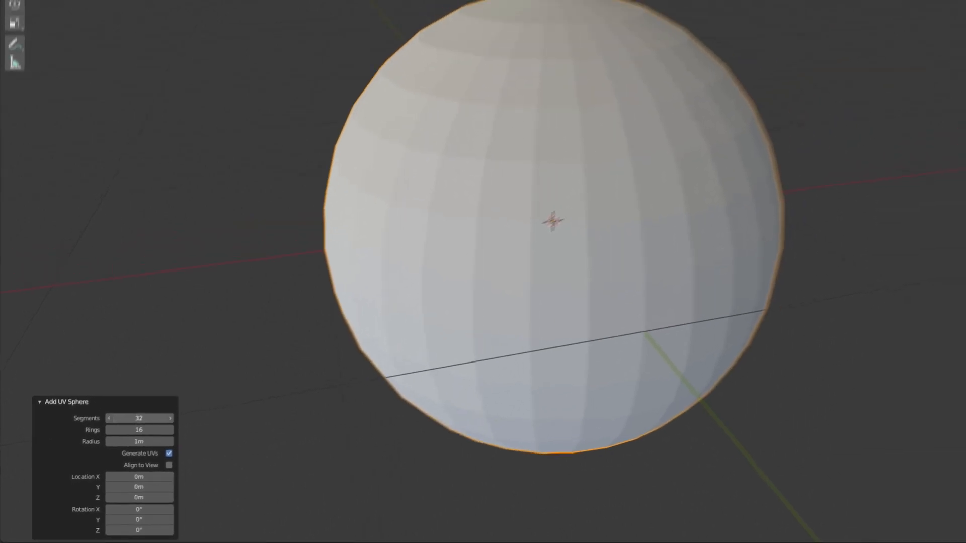
pyautogui.moveTo(139, 418); pyautogui.dragTo(132, 449)
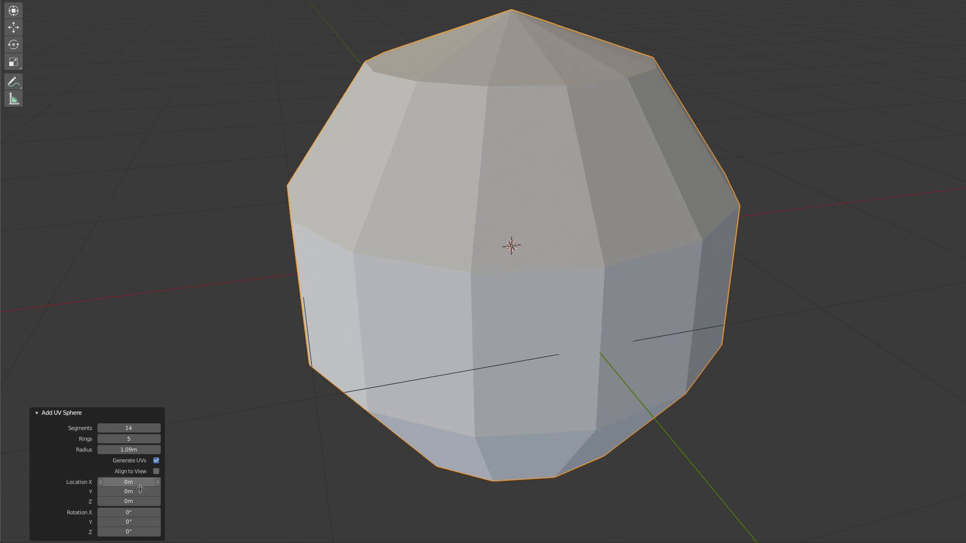
# Delete the UV sphere and add an ico sphere in its place
pyautogui.press('x')
pyautogui.click(467, 299)
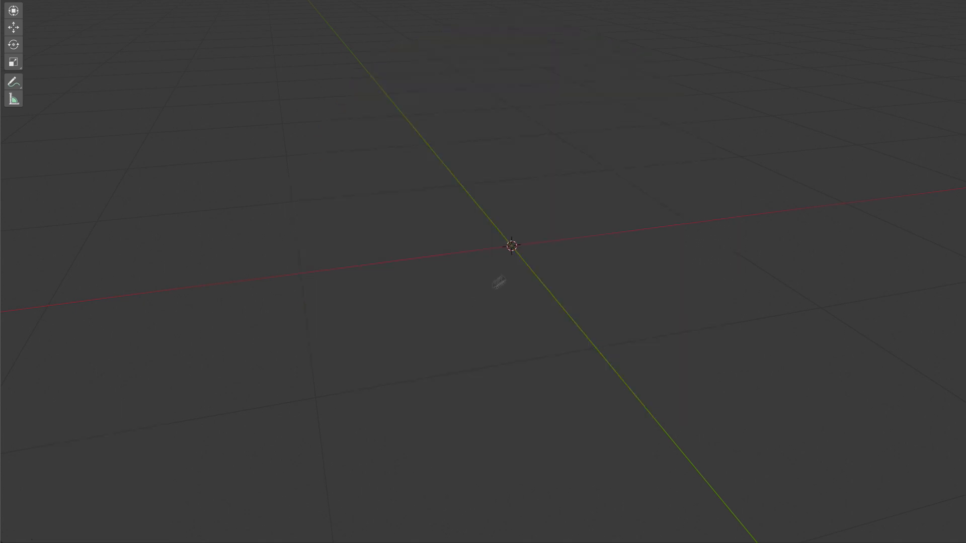
pyautogui.hotkey('shift', 'a')
pyautogui.moveTo(514, 262)
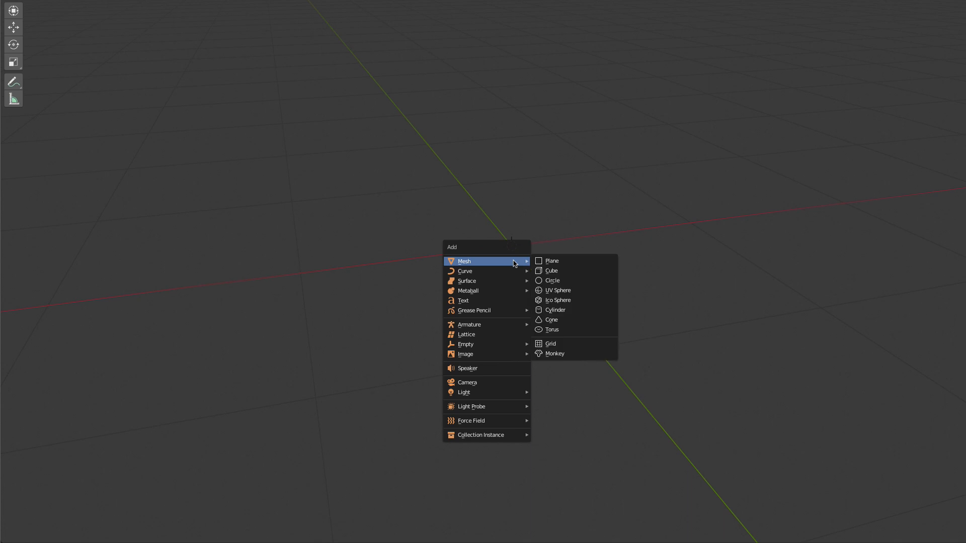
pyautogui.click(560, 301)
# Inspect the ico sphere's triangular faces, and set it to 3 subdivisions with a radius of 1.06 m
pyautogui.moveTo(505, 190); pyautogui.dragTo(478, 194, button='middle')
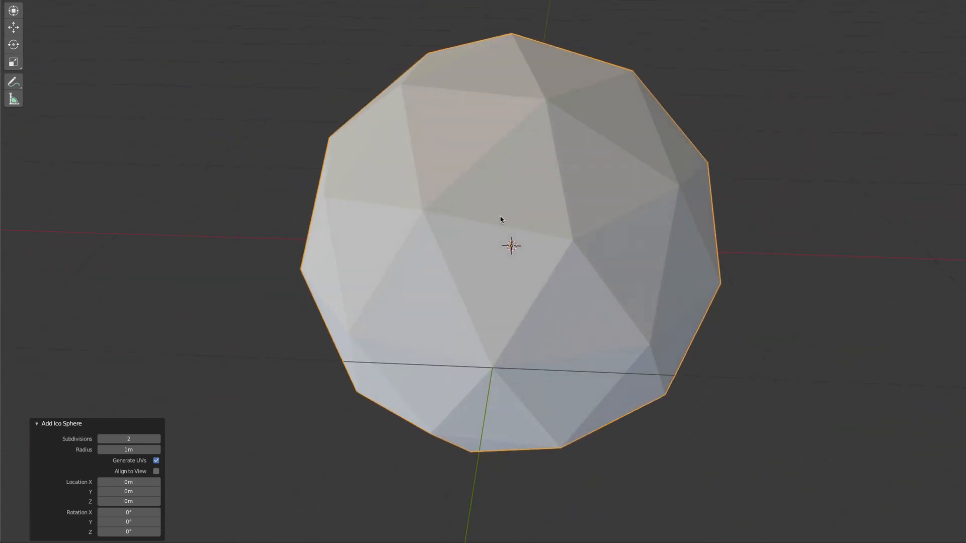
pyautogui.scroll(-3, 529, 192)
pyautogui.scroll(4, 530, 192)
pyautogui.scroll(-2, 528, 191)
pyautogui.moveTo(513, 214); pyautogui.dragTo(478, 205, button='middle')
pyautogui.scroll(2, 479, 205)
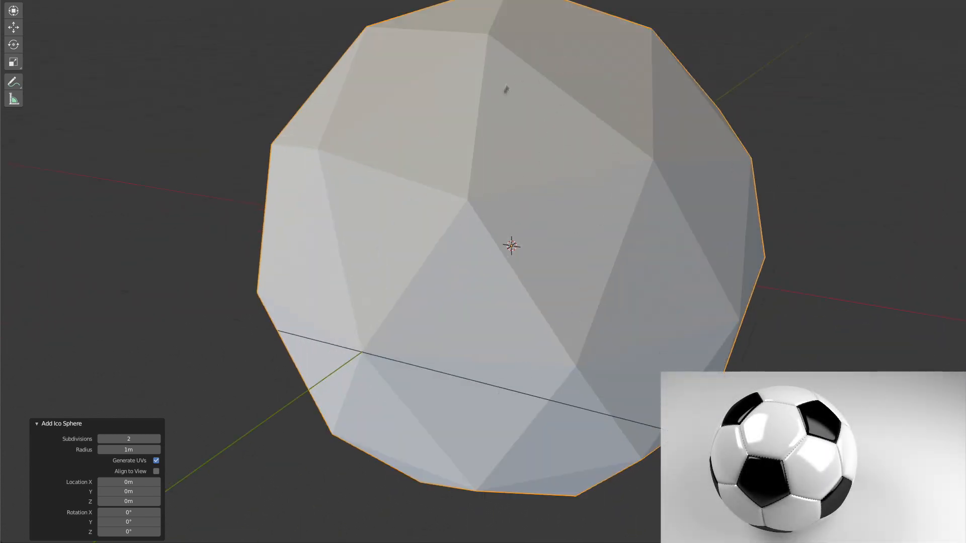
pyautogui.scroll(-1, 511, 168)
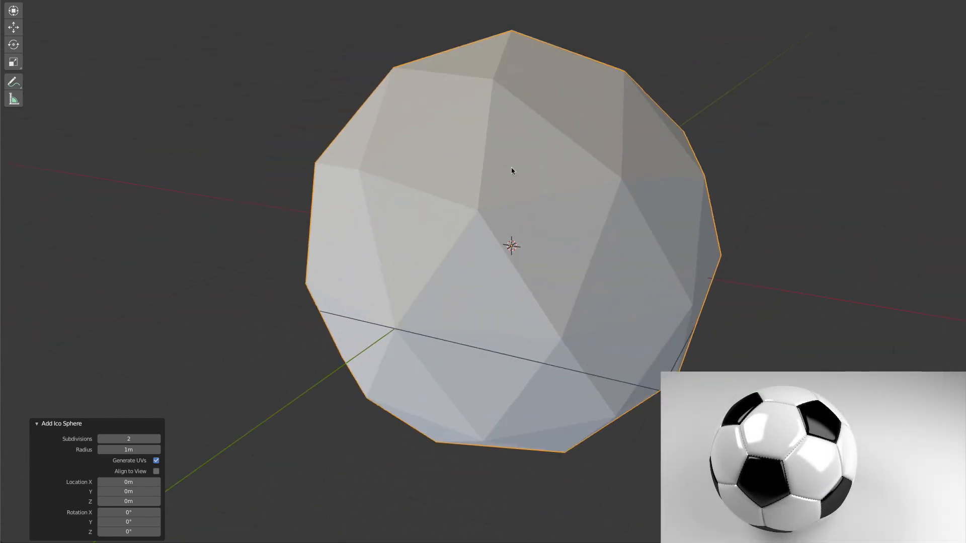
pyautogui.scroll(1, 511, 168)
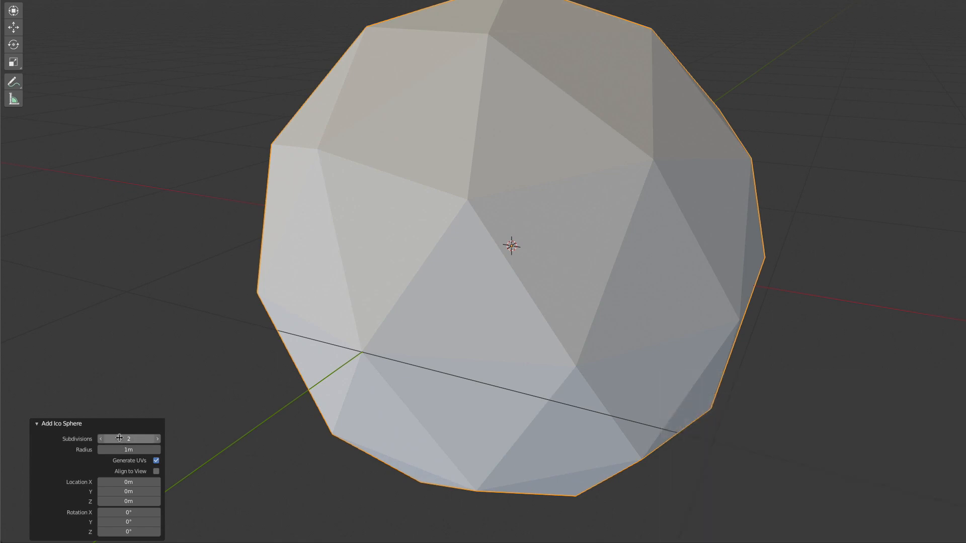
pyautogui.moveTo(132, 439); pyautogui.dragTo(123, 450)
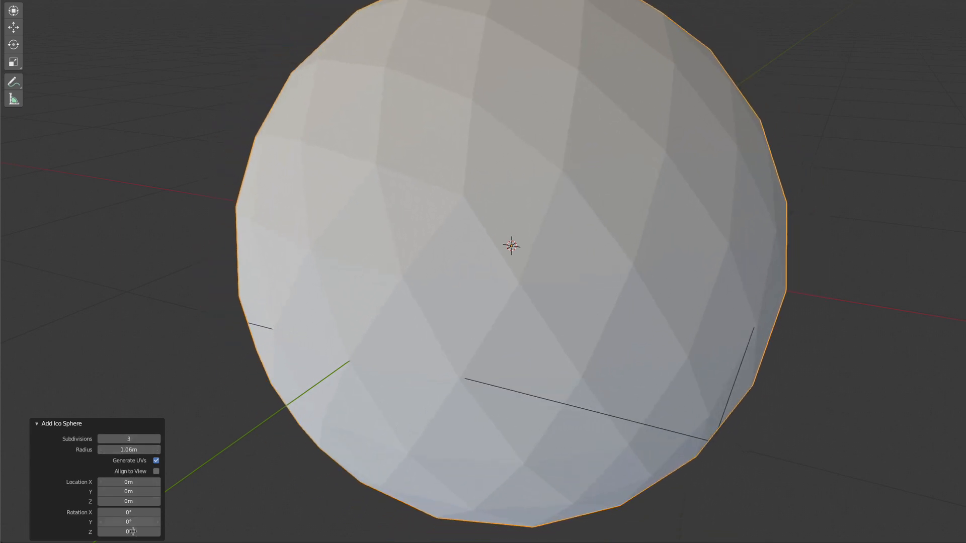
# Delete the ico sphere and add a mesh cylinder in its place
pyautogui.press('x')
pyautogui.click(466, 300)
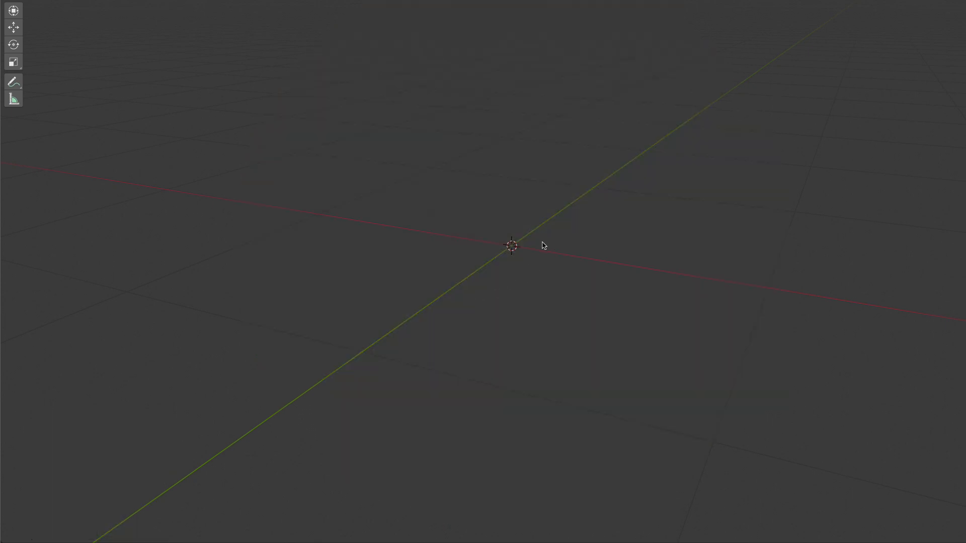
pyautogui.hotkey('shift', 'a')
pyautogui.moveTo(543, 245)
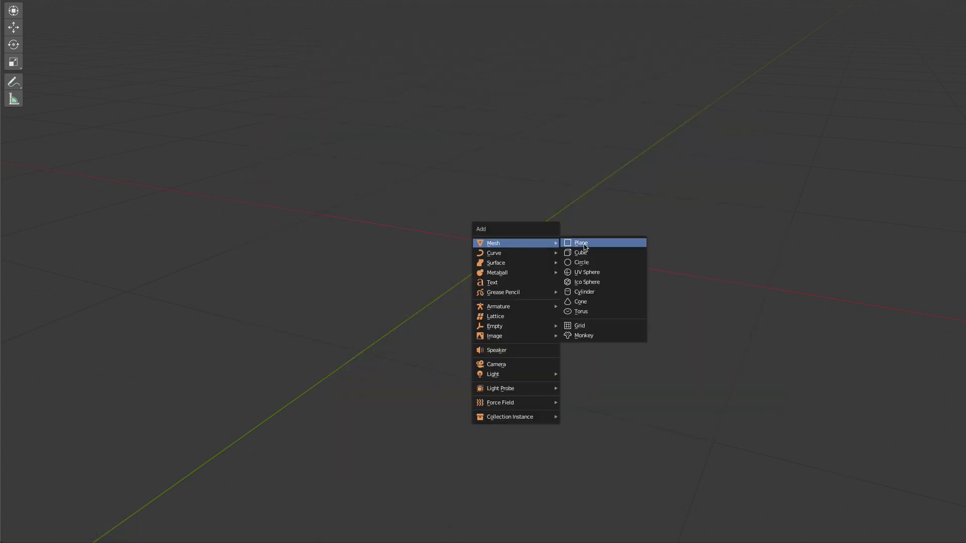
pyautogui.click(588, 292)
# Set the cylinder to 8 vertices, a radius of 1.01 m and a depth of 2.01 m, keeping the Ngon cap fill
pyautogui.scroll(-4, 553, 230)
pyautogui.moveTo(552, 230)
pyautogui.mouseDown(button='middle')
pyautogui.moveTo(553, 252)
pyautogui.moveTo(533, 242)
pyautogui.moveTo(558, 232)
pyautogui.mouseUp(button='middle')
pyautogui.scroll(1, 558, 232)
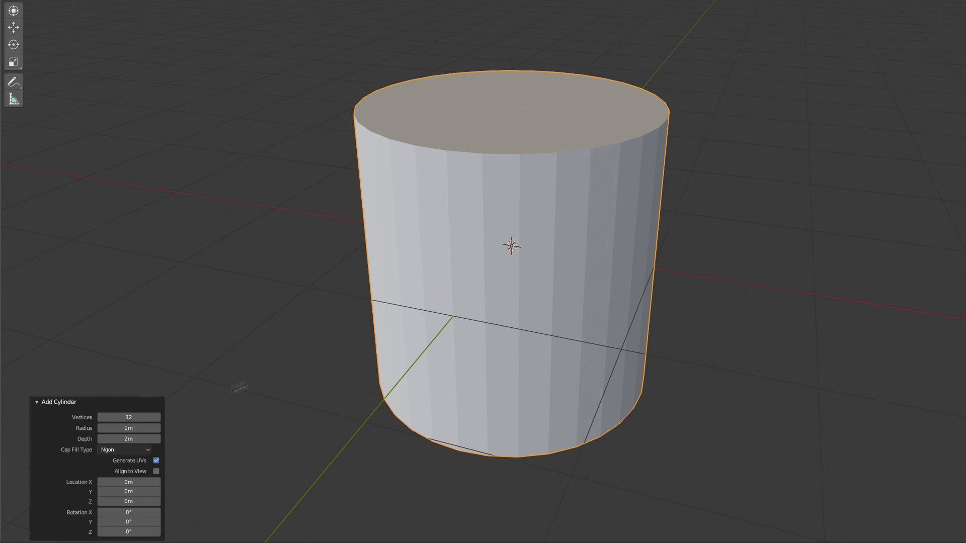
pyautogui.moveTo(126, 417); pyautogui.dragTo(132, 417)
pyautogui.moveTo(122, 417); pyautogui.dragTo(130, 435)
pyautogui.click(134, 451)
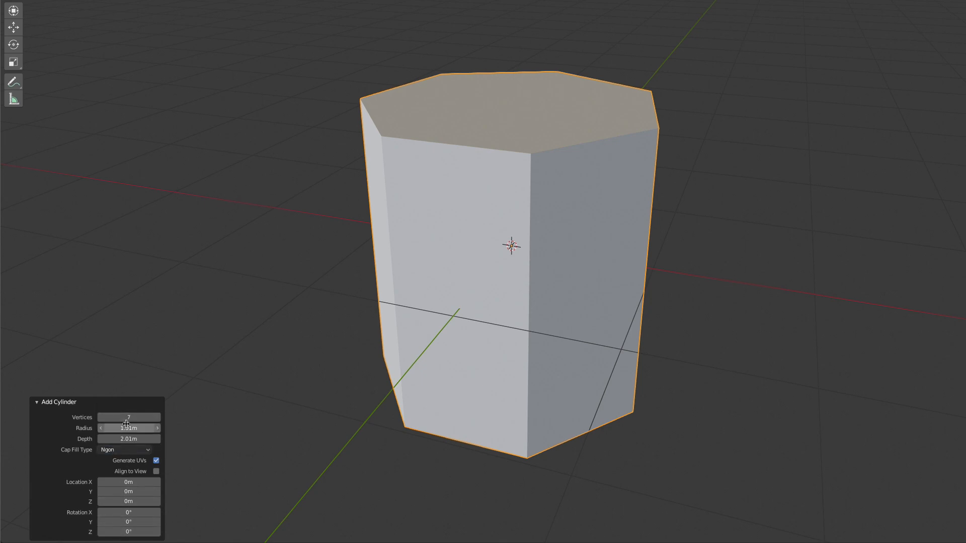
pyautogui.click(157, 418)
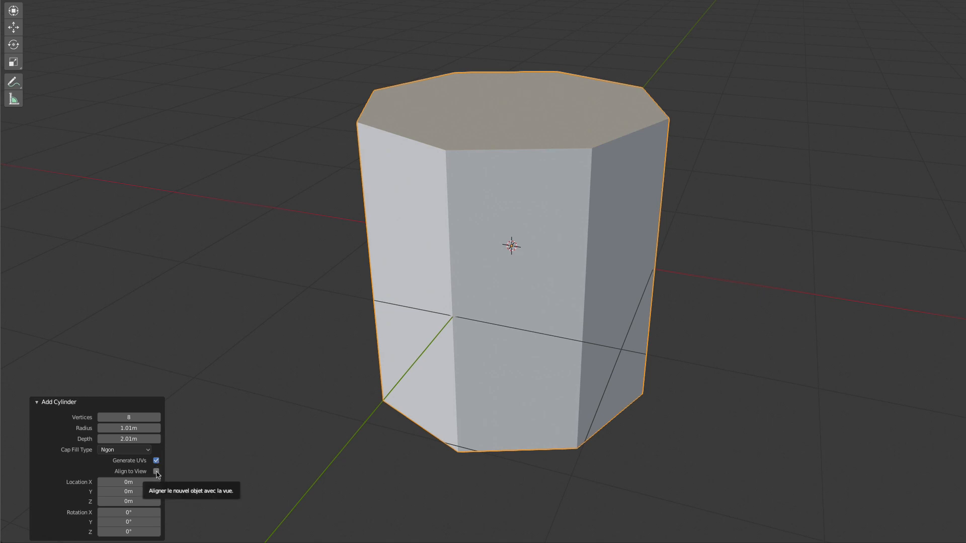
# Delete the cylinder and add a mesh cone in its place
pyautogui.press('x')
pyautogui.click(608, 171)
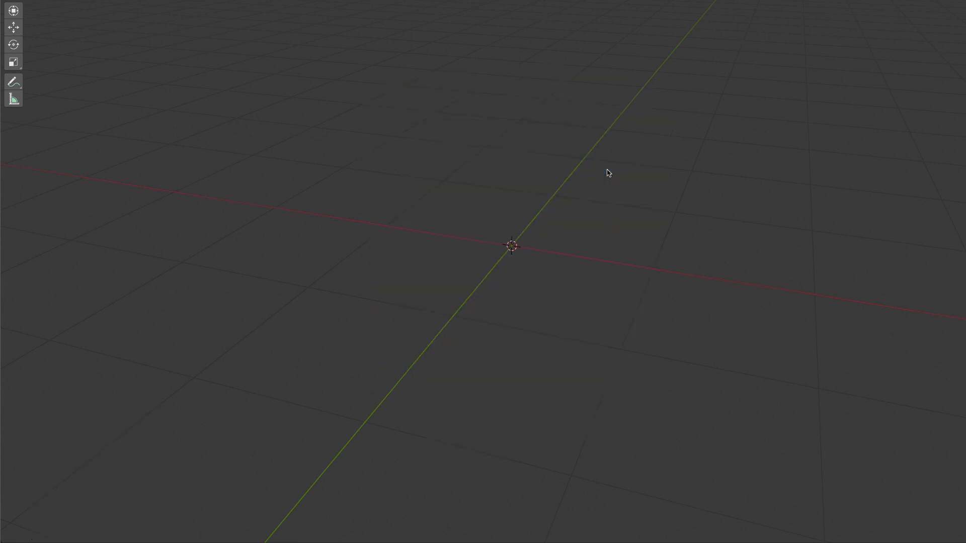
pyautogui.hotkey('shift', 'a')
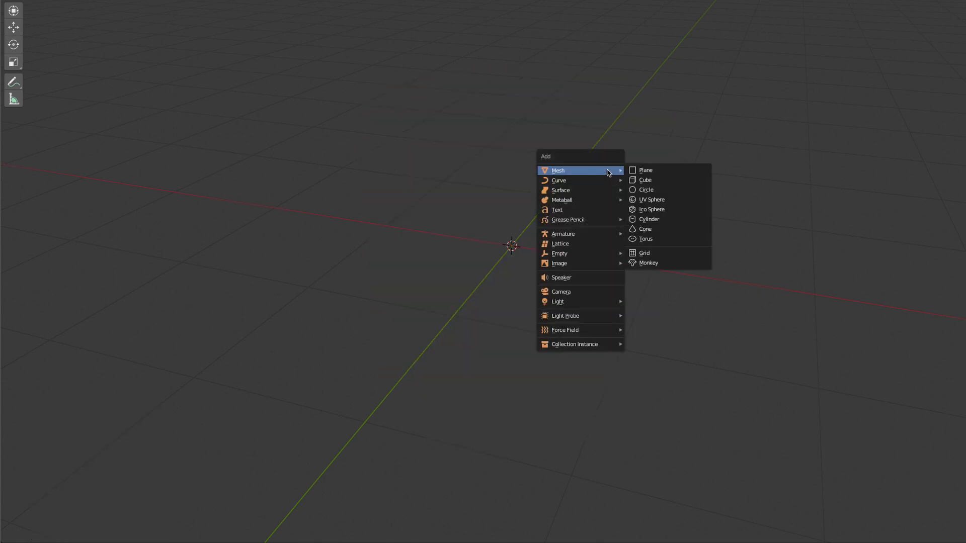
pyautogui.click(646, 229)
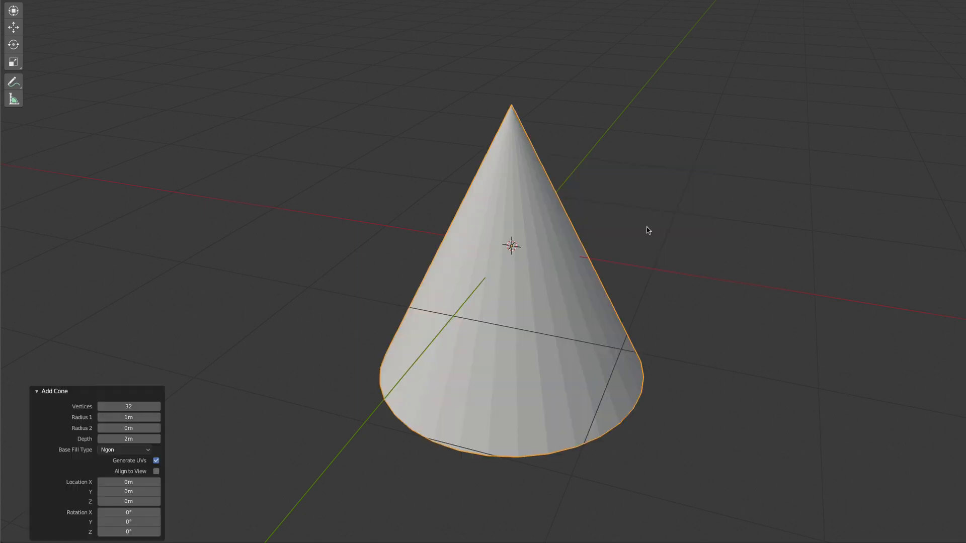
# Set the cone to 13 vertices, radius 1 of 0.98 m, radius 2 of 0.11 m and a depth of 2.13 m, using the front view
pyautogui.moveTo(511, 252); pyautogui.dragTo(543, 248, button='middle')
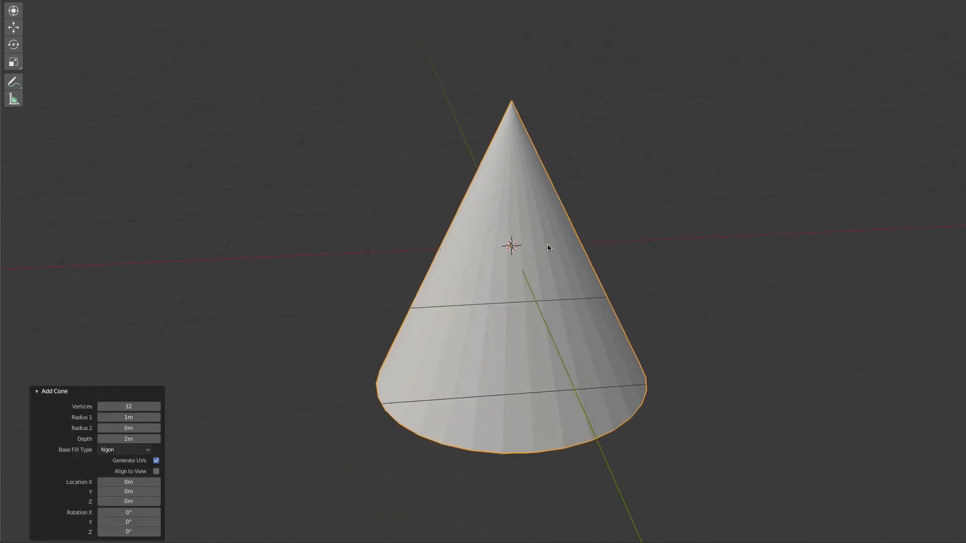
pyautogui.moveTo(129, 408)
pyautogui.mouseDown()
pyautogui.moveTo(106, 408)
pyautogui.moveTo(141, 418)
pyautogui.moveTo(127, 418)
pyautogui.mouseUp()
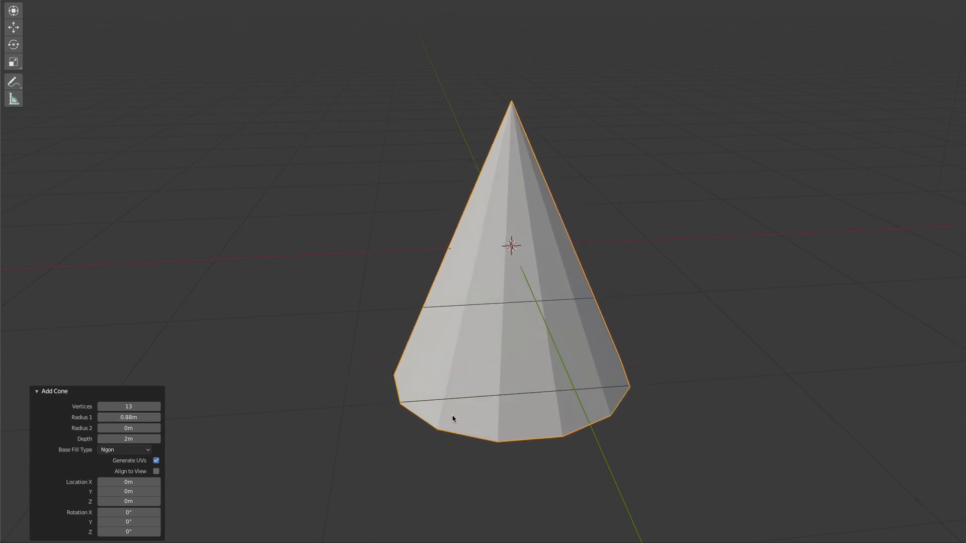
pyautogui.press('KP_1')
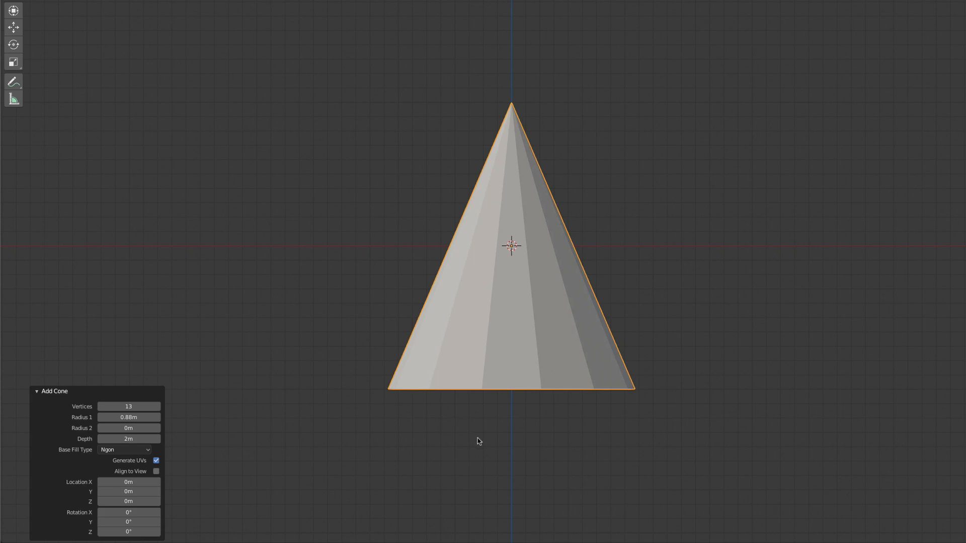
pyautogui.moveTo(126, 418)
pyautogui.mouseDown()
pyautogui.moveTo(134, 417)
pyautogui.moveTo(126, 428)
pyautogui.mouseUp()
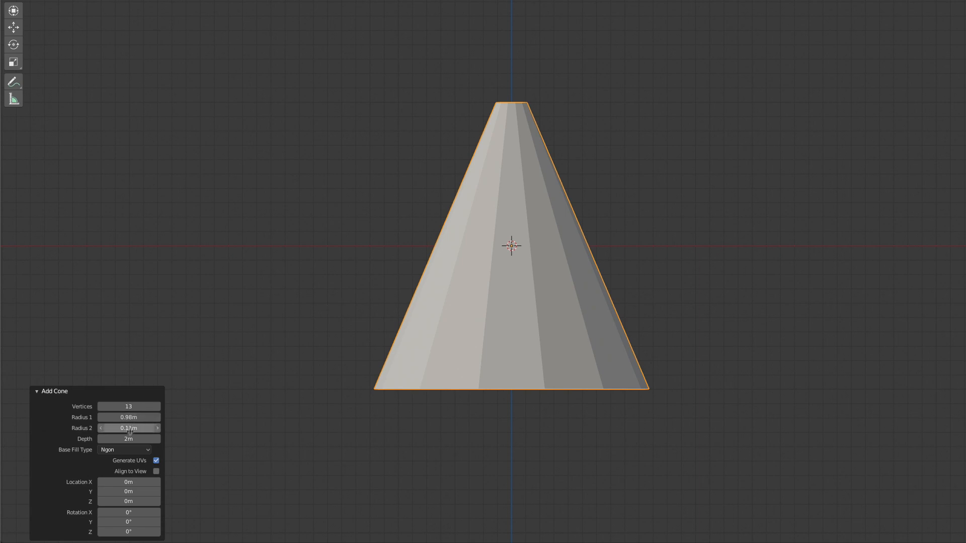
pyautogui.moveTo(128, 439); pyautogui.dragTo(136, 439)
pyautogui.click(149, 450)
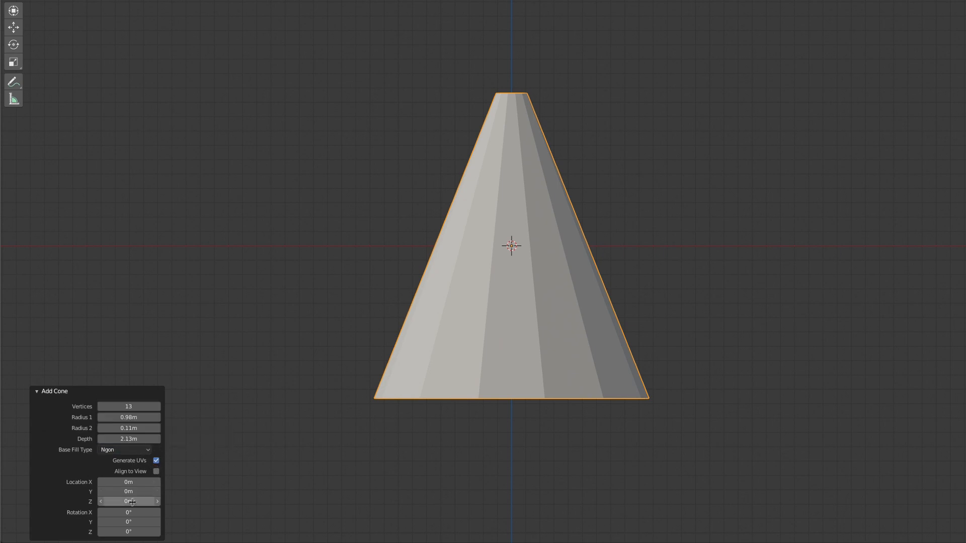
# Delete the truncated cone and add a mesh torus in its place
pyautogui.press('x')
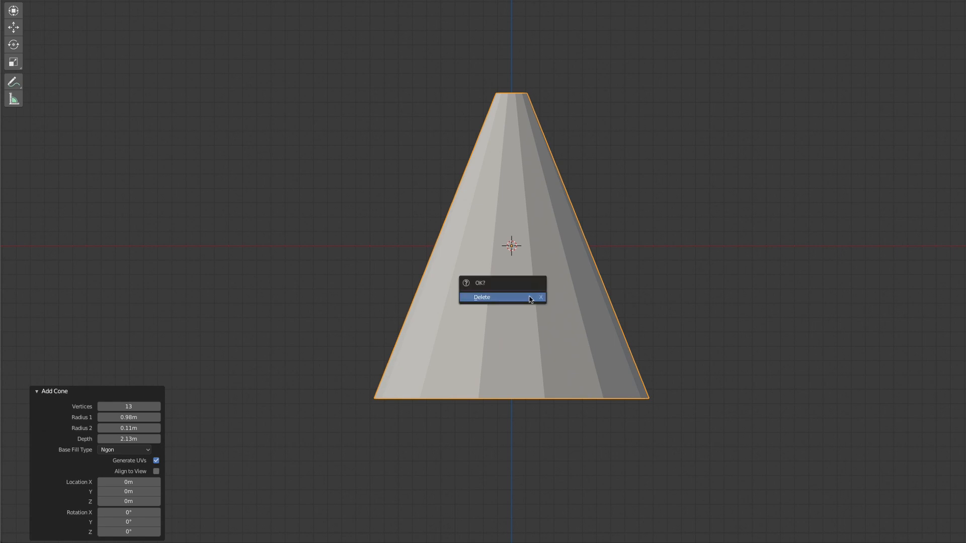
pyautogui.click(529, 296)
pyautogui.hotkey('shift', 'a')
pyautogui.moveTo(531, 297)
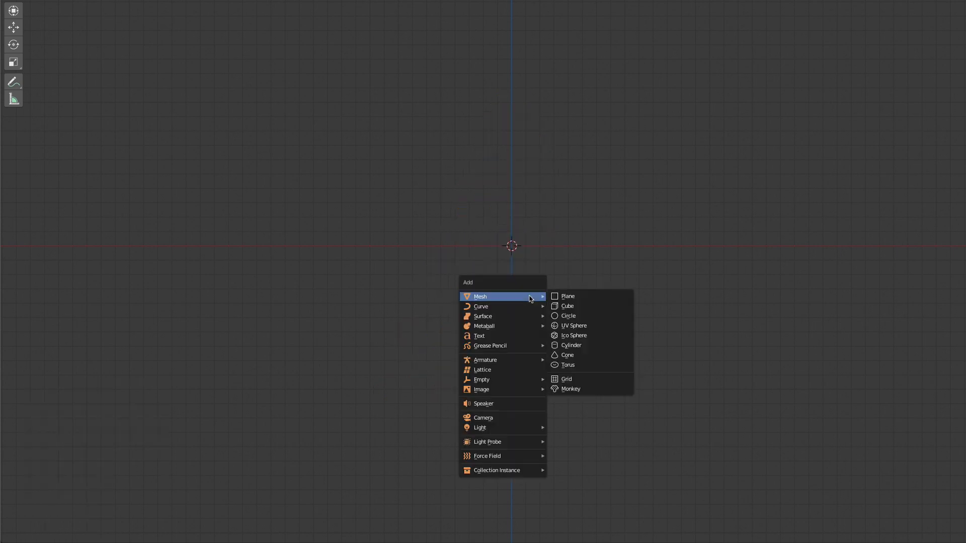
pyautogui.click(579, 371)
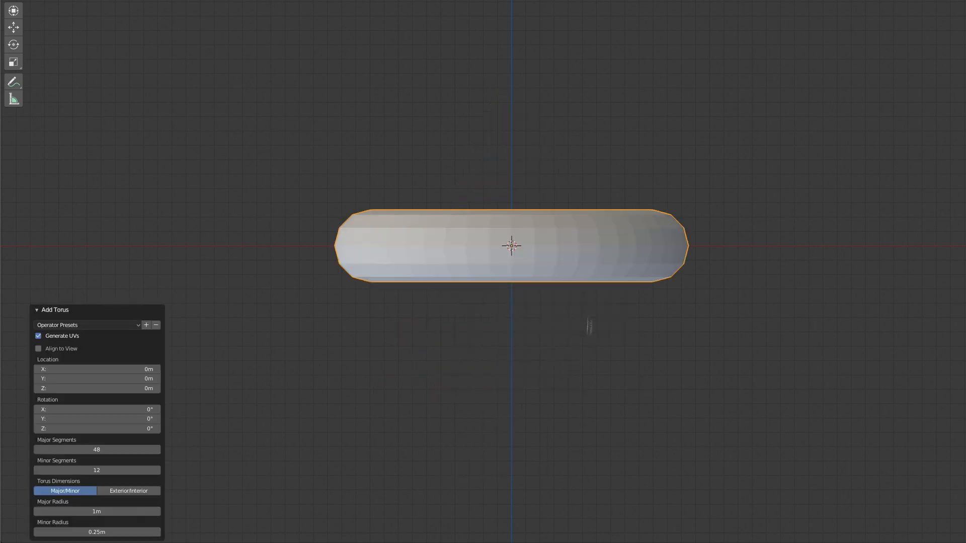
# Set the torus to 24 major segments and 13 minor segments
pyautogui.moveTo(566, 188); pyautogui.dragTo(644, 244, button='middle')
pyautogui.scroll(-3, 599, 218)
pyautogui.scroll(1, 604, 222)
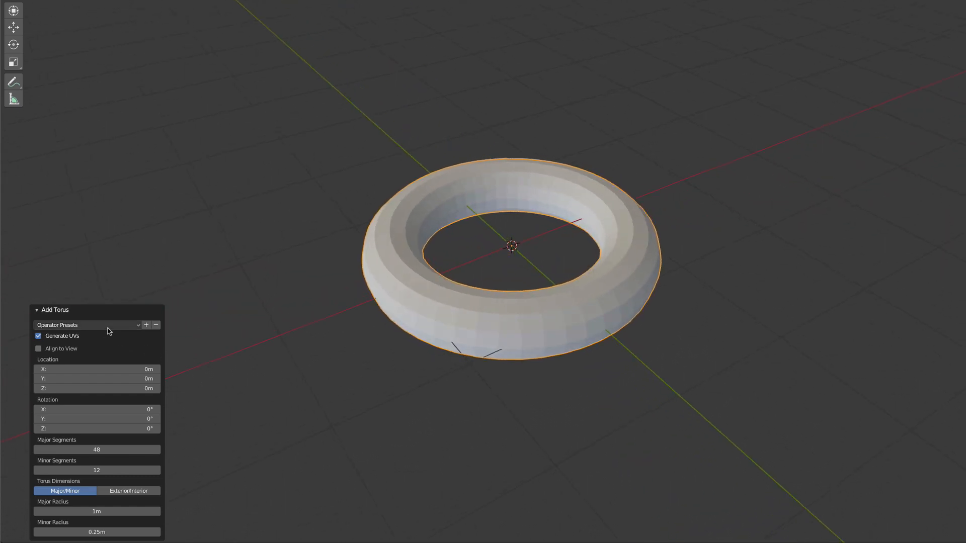
pyautogui.moveTo(659, 307)
pyautogui.mouseDown(button='middle')
pyautogui.moveTo(623, 308)
pyautogui.moveTo(659, 304)
pyautogui.mouseUp(button='middle')
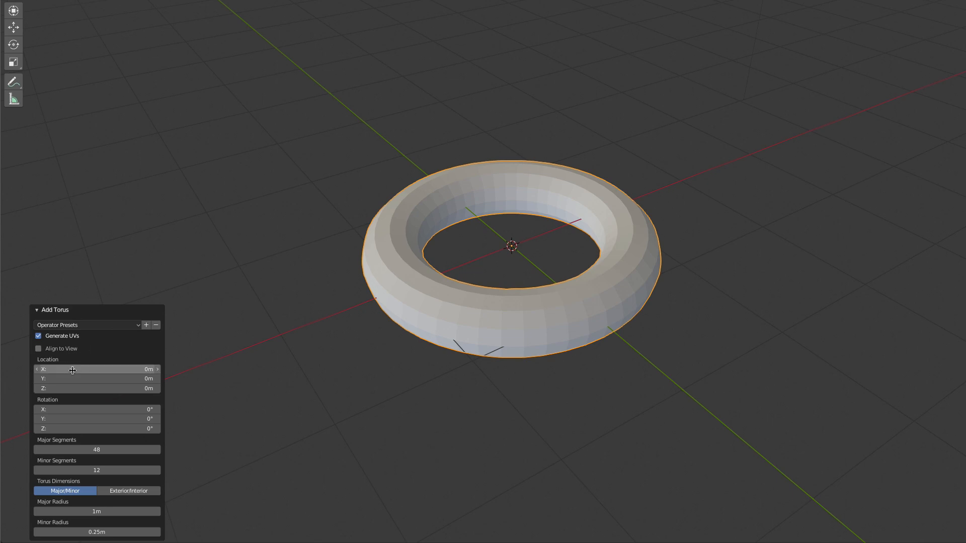
pyautogui.moveTo(105, 452); pyautogui.dragTo(114, 470)
pyautogui.moveTo(569, 323); pyautogui.dragTo(590, 321, button='middle')
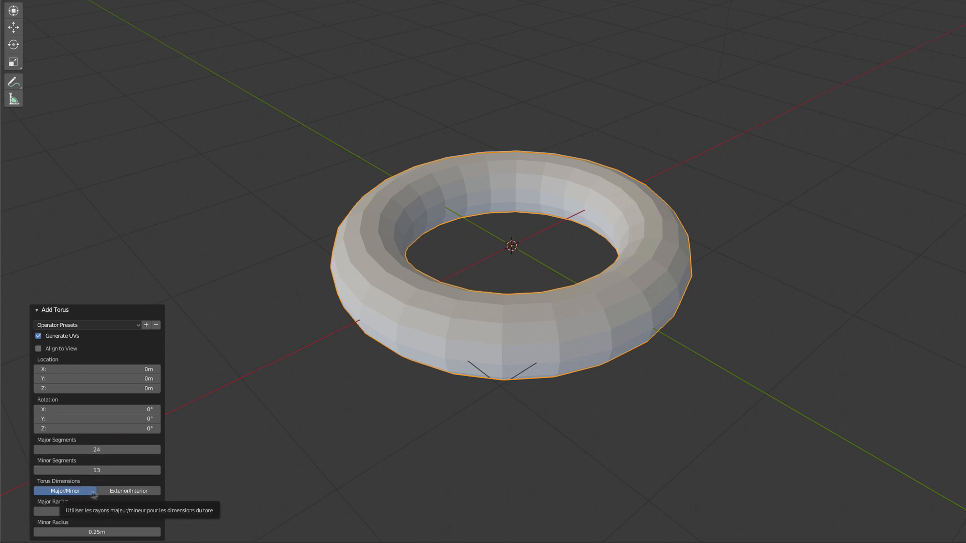
# Set the torus's major radius to 1.1 m and minor radius to 0.27 m, keeping Major/Minor dimensions
pyautogui.moveTo(97, 511); pyautogui.dragTo(92, 532)
pyautogui.click(129, 490)
pyautogui.click(84, 492)
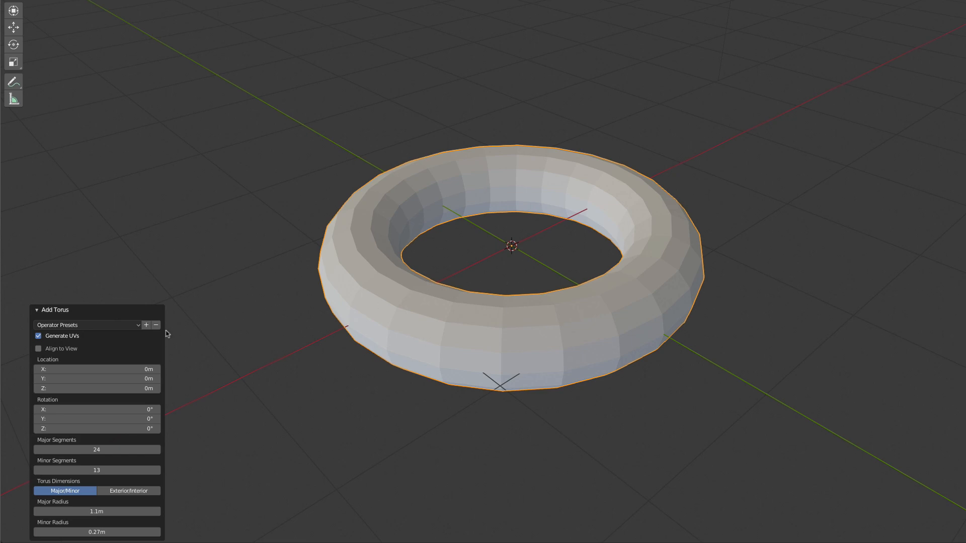
# Apply the saved Cadenas operator preset to the torus and check the shape
pyautogui.click(140, 327)
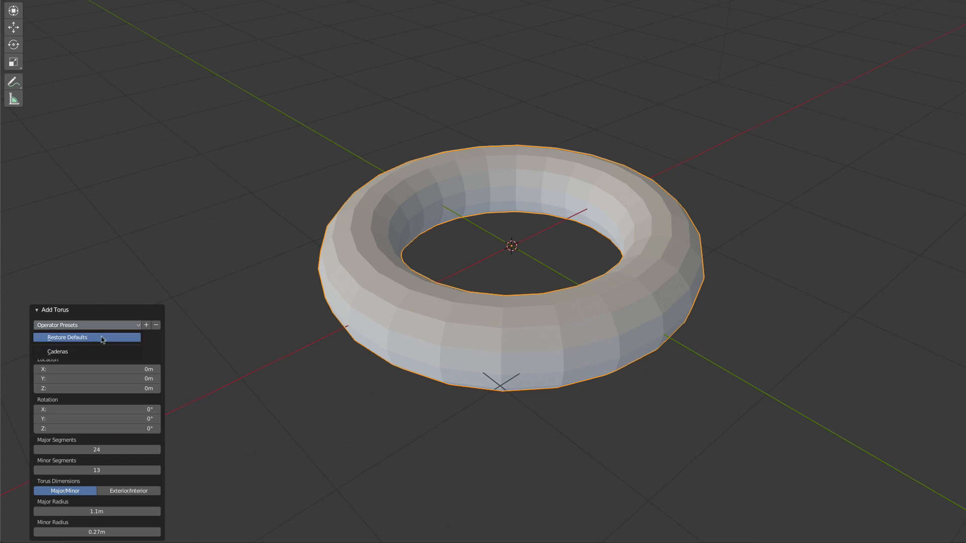
pyautogui.click(71, 351)
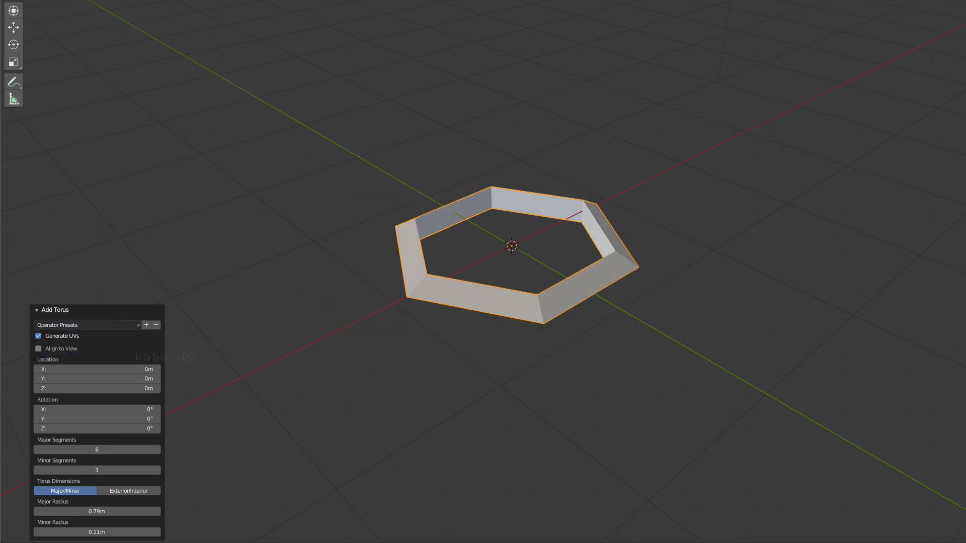
pyautogui.moveTo(537, 351)
pyautogui.mouseDown(button='middle')
pyautogui.moveTo(477, 323)
pyautogui.moveTo(532, 346)
pyautogui.mouseUp(button='middle')
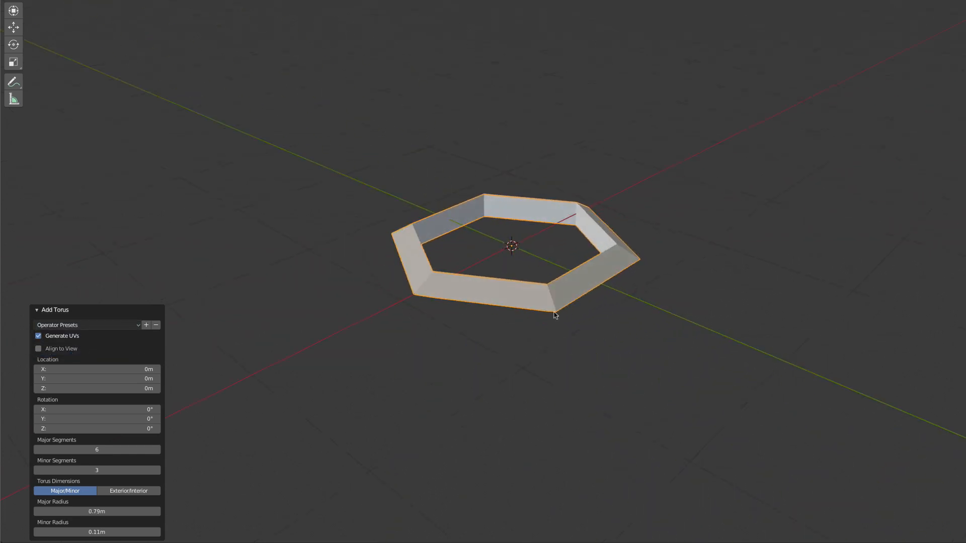
pyautogui.scroll(3, 553, 311)
pyautogui.moveTo(626, 304); pyautogui.dragTo(600, 312, button='middle')
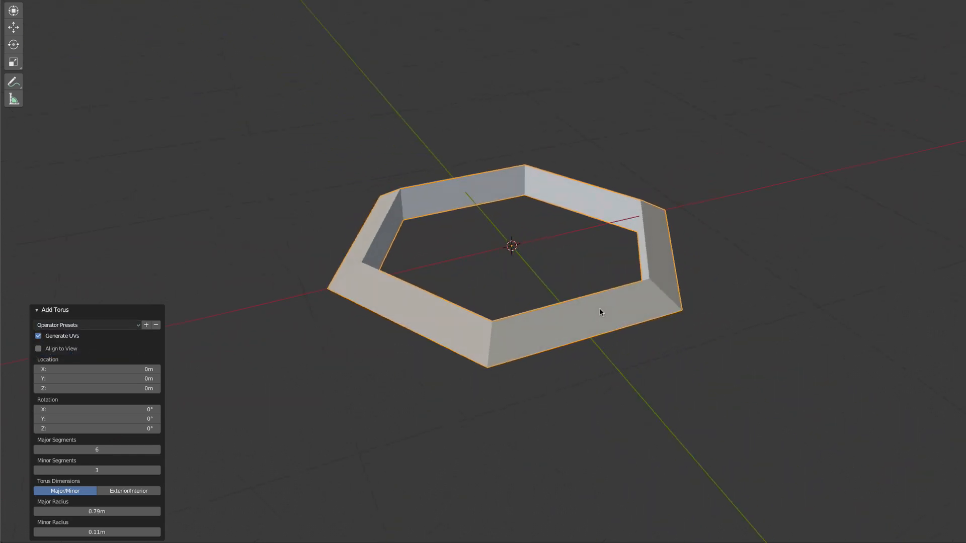
pyautogui.moveTo(505, 289)
pyautogui.mouseDown(button='middle')
pyautogui.moveTo(528, 280)
pyautogui.moveTo(500, 289)
pyautogui.mouseUp(button='middle')
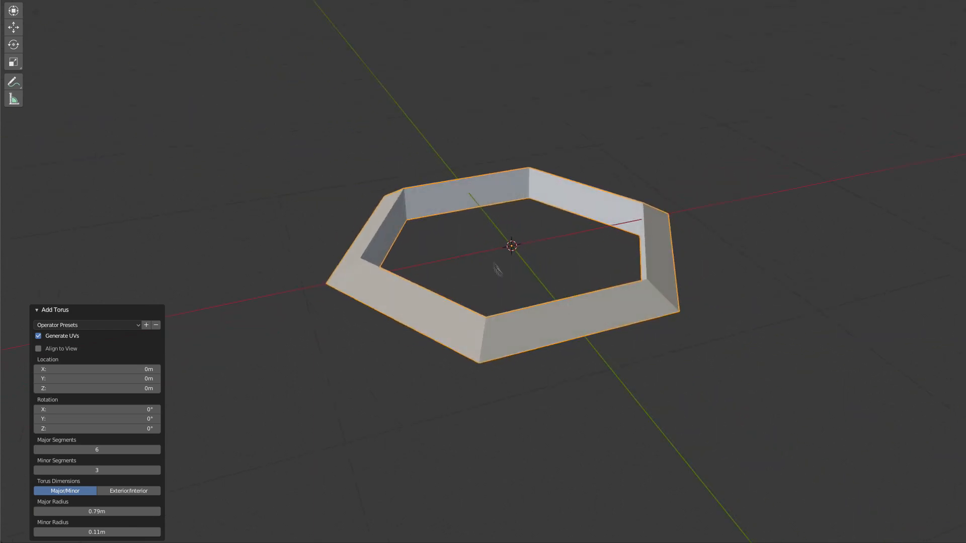
# Add a mesh grid under the hexagonal torus and inspect its subdivisions in Edit Mode
pyautogui.moveTo(523, 277); pyautogui.dragTo(634, 241, button='middle')
pyautogui.hotkey('shift', 'a')
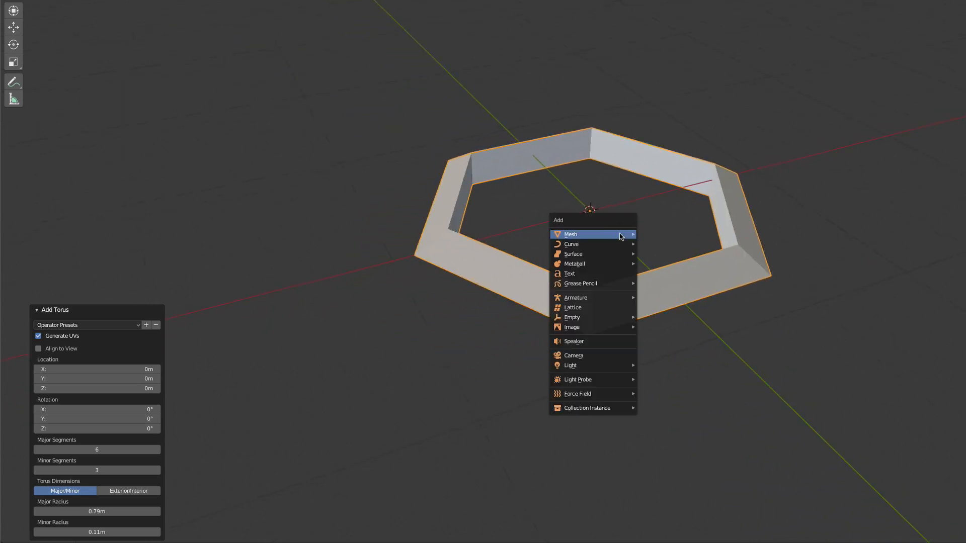
pyautogui.moveTo(622, 235)
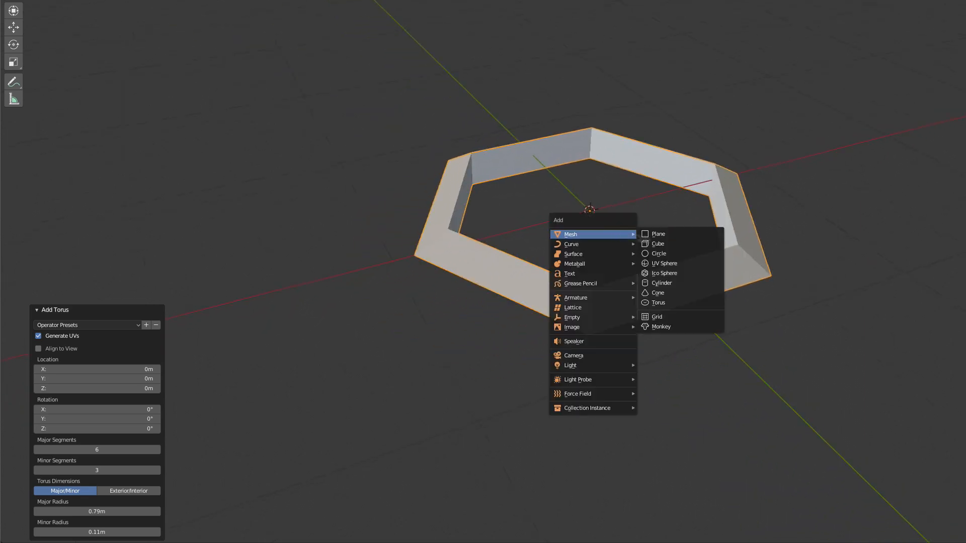
pyautogui.click(661, 317)
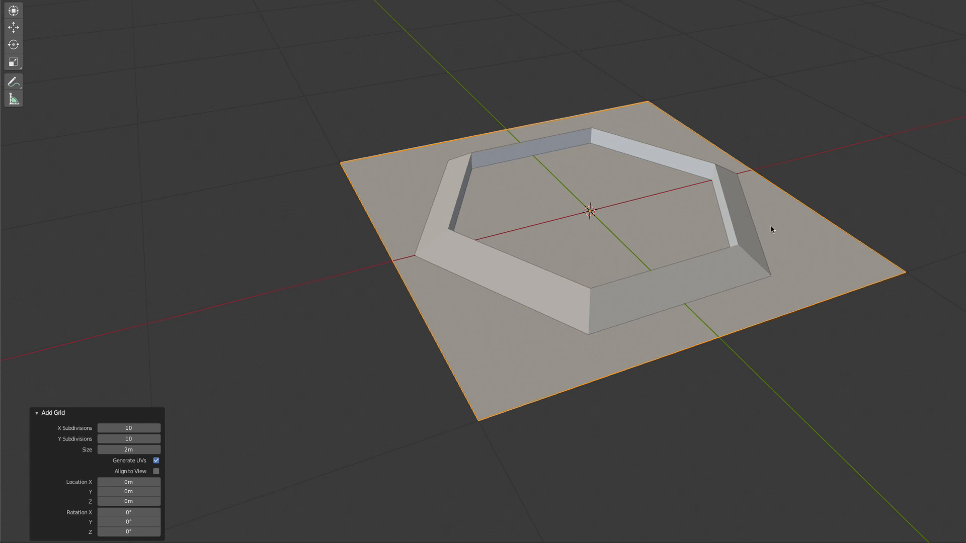
pyautogui.moveTo(842, 266)
pyautogui.mouseDown(button='middle')
pyautogui.moveTo(815, 267)
pyautogui.moveTo(857, 268)
pyautogui.mouseUp(button='middle')
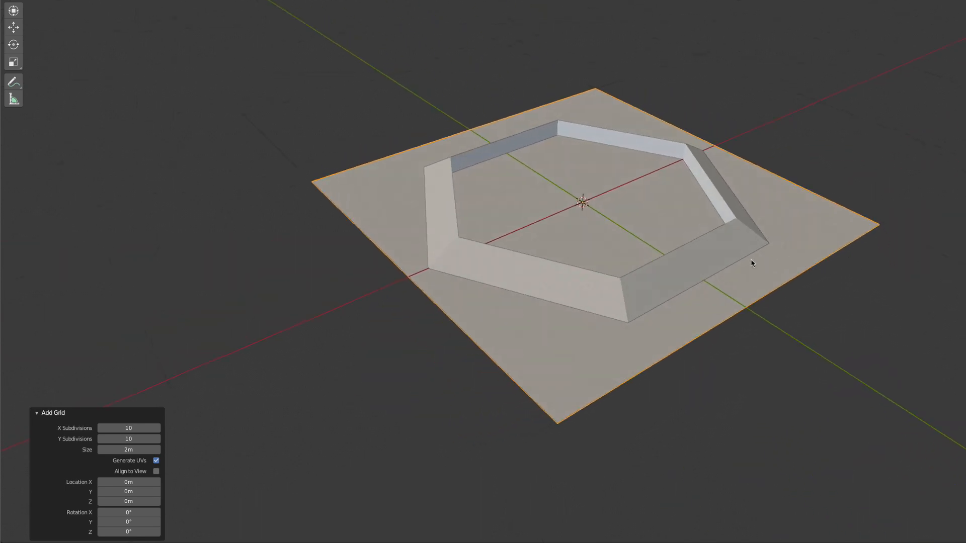
pyautogui.press('Tab')
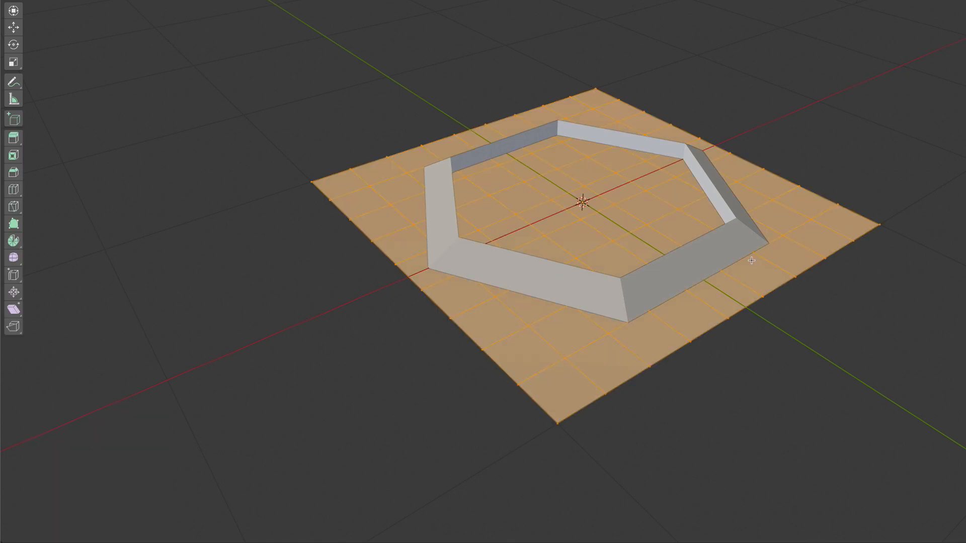
pyautogui.moveTo(823, 204)
pyautogui.mouseDown(button='middle')
pyautogui.moveTo(779, 196)
pyautogui.moveTo(790, 221)
pyautogui.moveTo(820, 216)
pyautogui.mouseUp(button='middle')
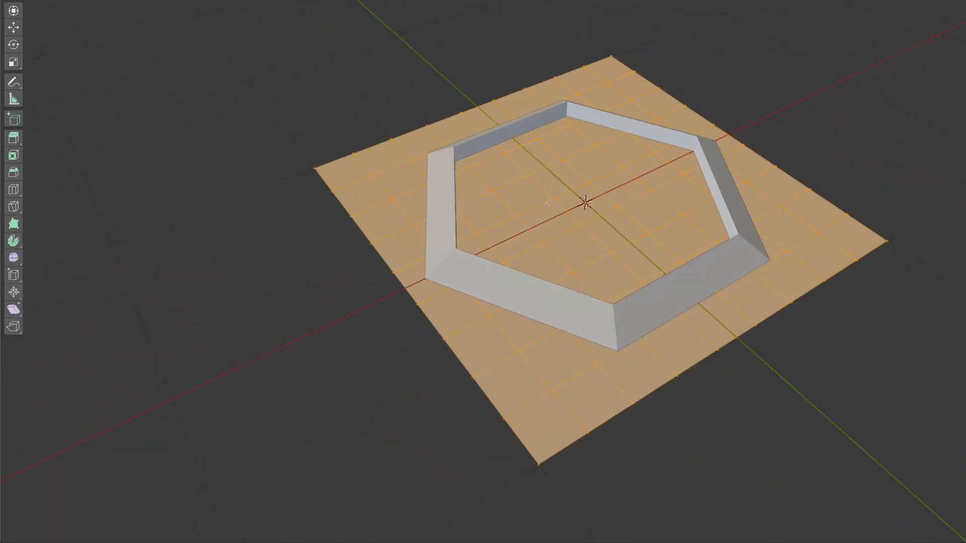
# Return to Object Mode and delete the grid
pyautogui.press('Tab')
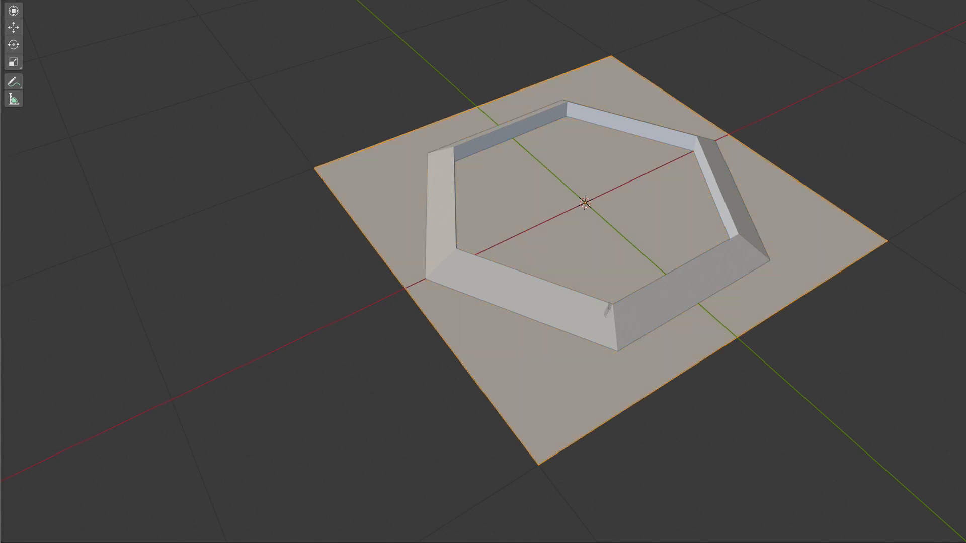
pyautogui.press('x')
pyautogui.click(575, 372)
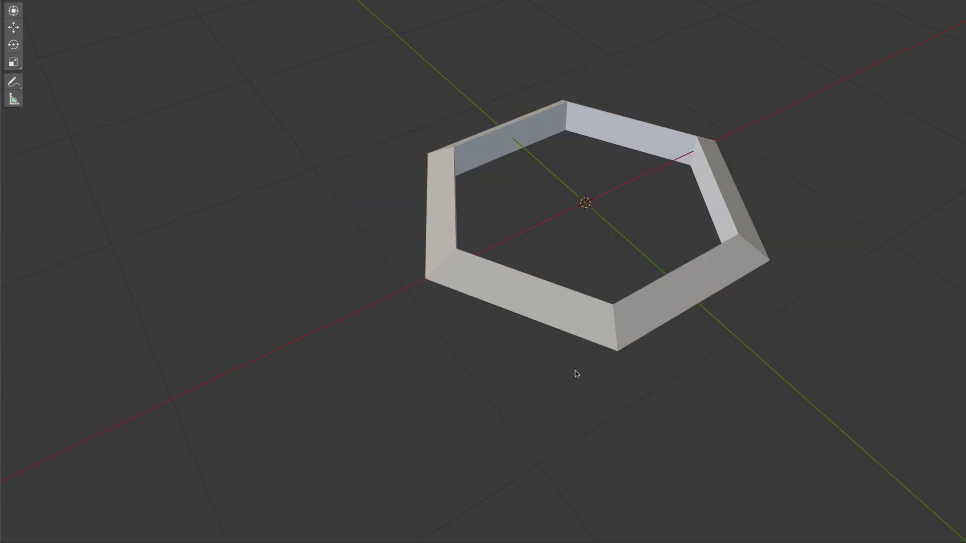
# Add a 2 m mesh grid with 10 by 10 subdivisions around the torus and switch it to Edit Mode
pyautogui.hotkey('shift', 'a')
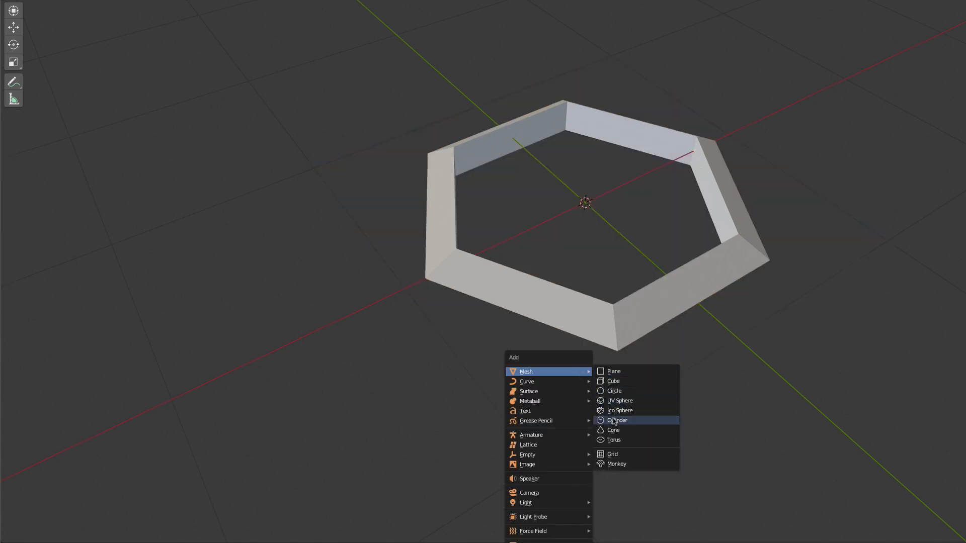
pyautogui.click(612, 454)
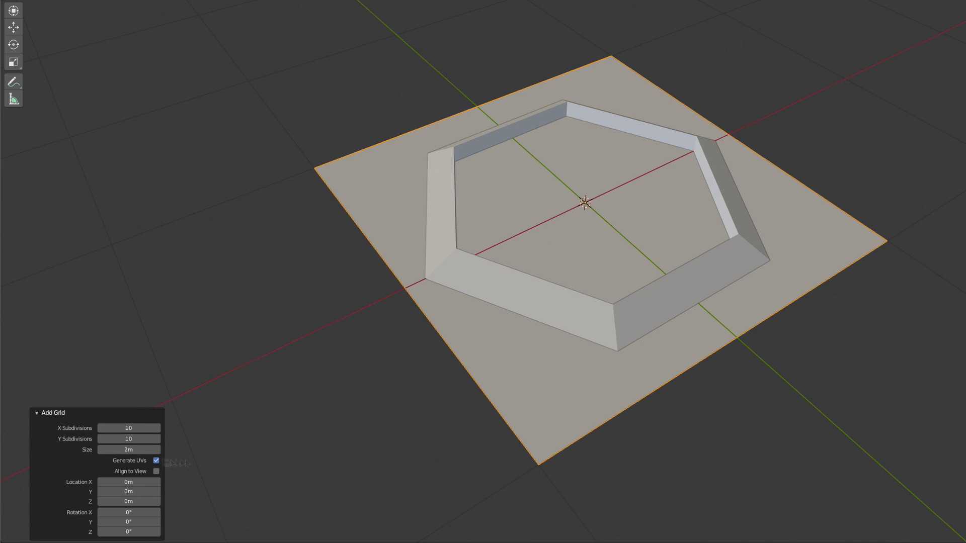
pyautogui.press('Tab')
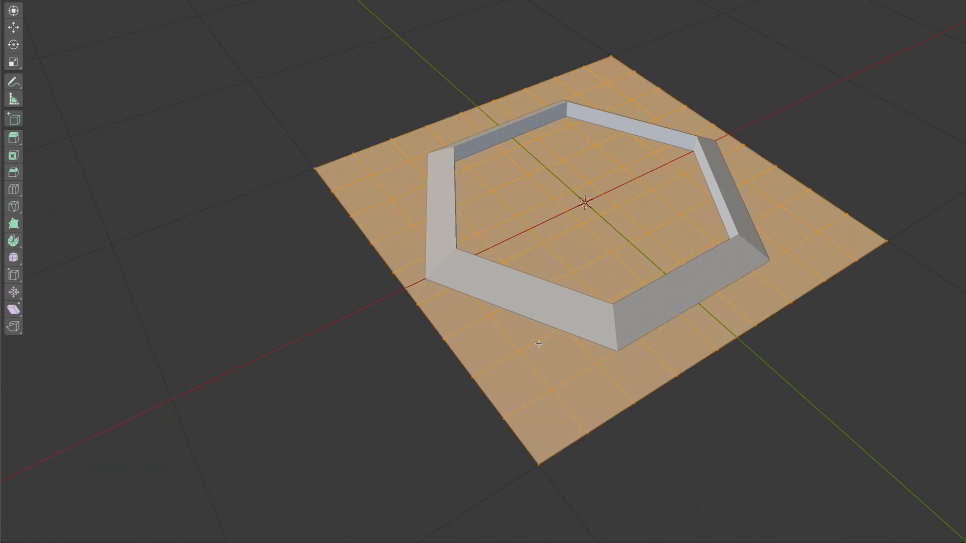
pyautogui.moveTo(565, 370)
pyautogui.mouseDown(button='middle')
pyautogui.moveTo(573, 354)
pyautogui.moveTo(560, 357)
pyautogui.mouseUp(button='middle')
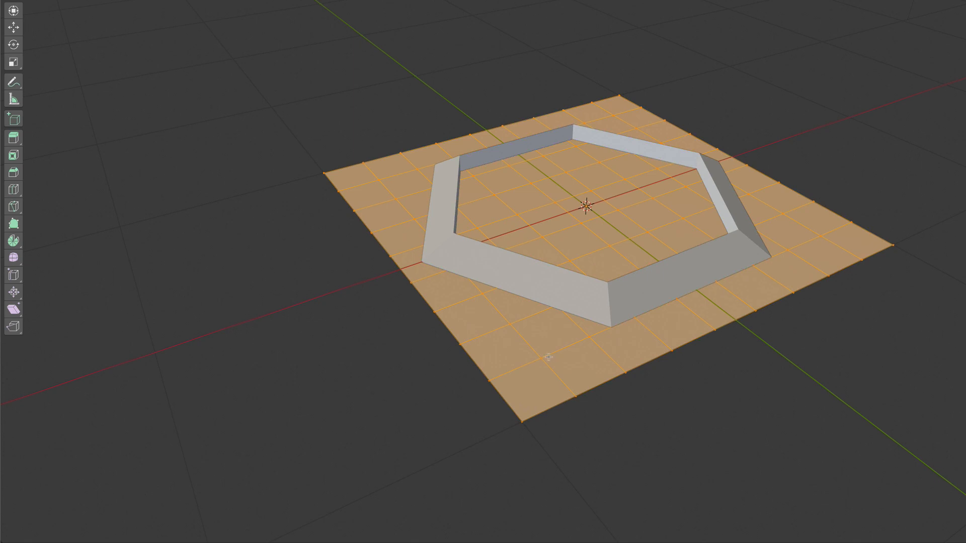
# Raise one grid vertex near the front corner and another near the adjacent edge, using smooth proportional editing with size 0.35
pyautogui.click(542, 359)
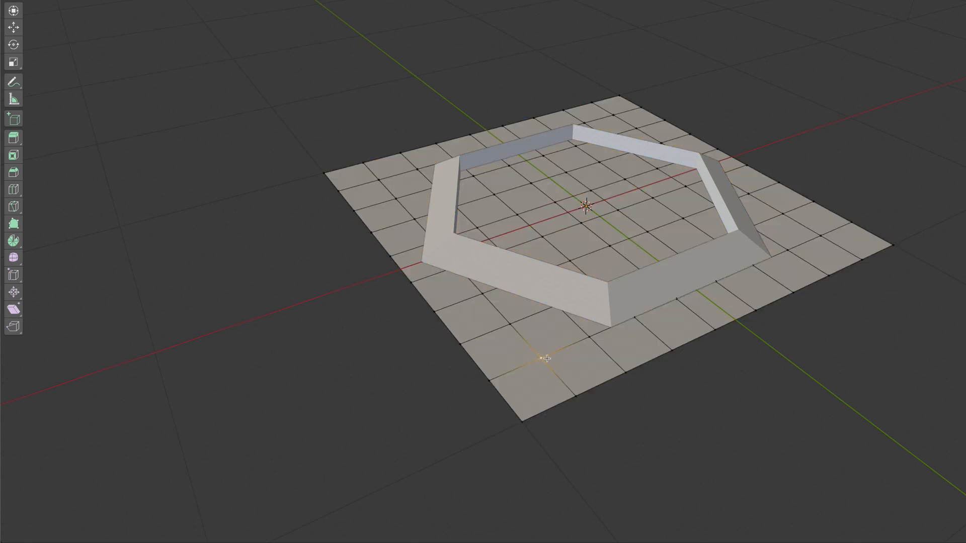
pyautogui.press('g')
pyautogui.scroll(11, 546, 358)
pyautogui.click(545, 346)
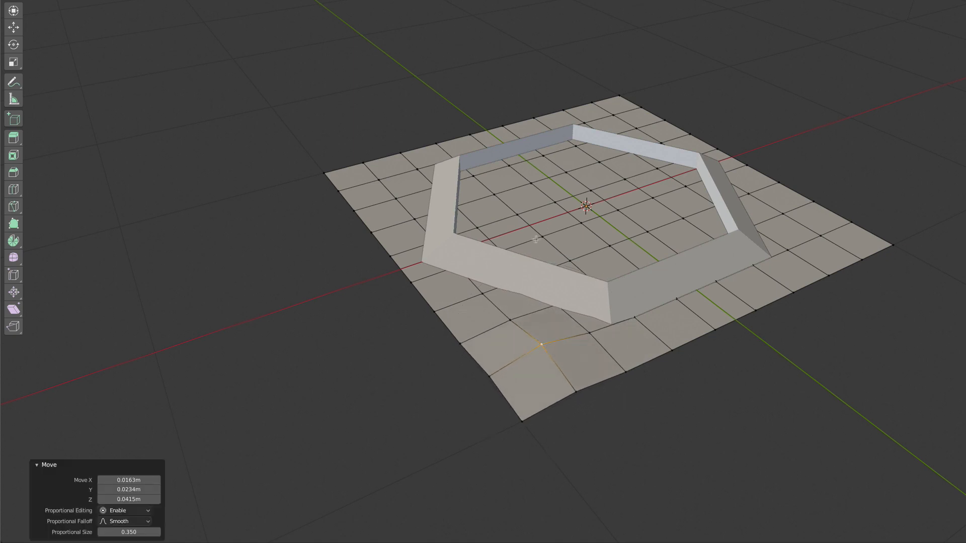
pyautogui.click(406, 213)
pyautogui.press('g')
pyautogui.click(412, 208)
# Raise two more grid vertices outside the hexagonal torus on its other sides with proportional editing
pyautogui.click(776, 230)
pyautogui.press('g')
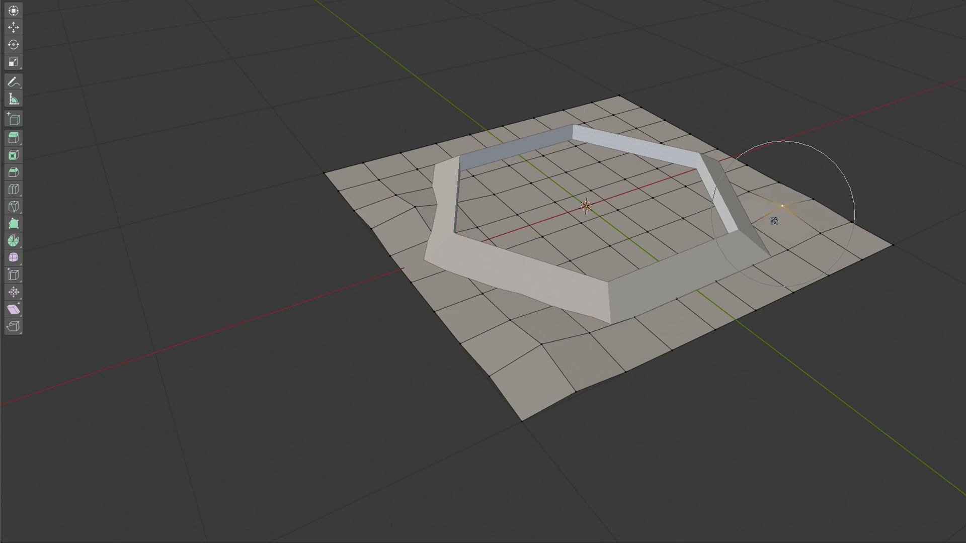
pyautogui.click(777, 217)
pyautogui.moveTo(808, 247); pyautogui.dragTo(707, 252, button='middle')
pyautogui.click(743, 342)
pyautogui.click(759, 312)
pyautogui.press('g')
pyautogui.click(759, 302)
# Switch editing from the grid to the hexagonal torus and select its upper inner edge loop
pyautogui.moveTo(649, 351); pyautogui.dragTo(599, 237, button='middle')
pyautogui.press('Tab')
pyautogui.click(621, 249)
pyautogui.press('Tab')
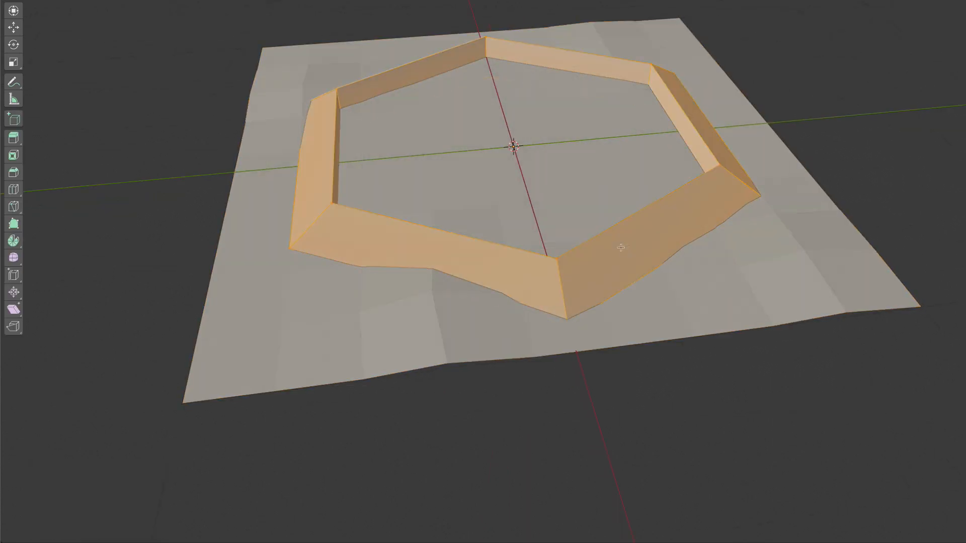
pyautogui.moveTo(688, 184); pyautogui.dragTo(700, 254, button='middle')
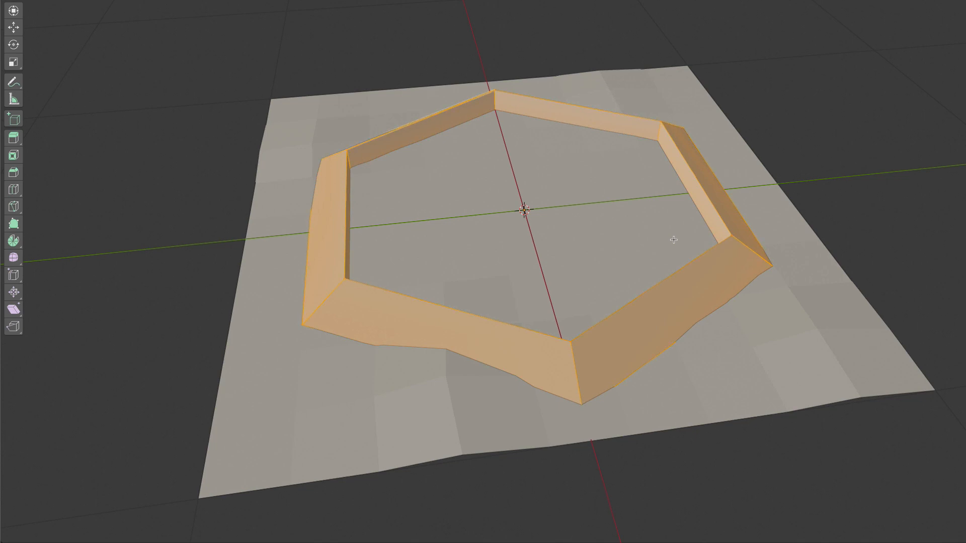
pyautogui.keyDown('alt'); pyautogui.keyDown('shift'); pyautogui.click(667, 278); pyautogui.keyUp('shift'); pyautogui.keyUp('alt')
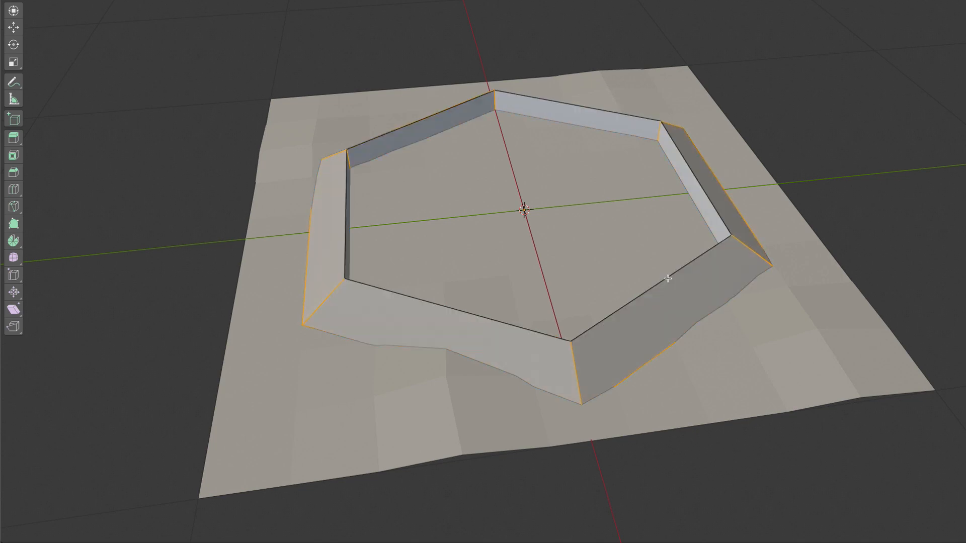
pyautogui.keyDown('alt'); pyautogui.keyDown('shift'); pyautogui.click(668, 278); pyautogui.keyUp('shift'); pyautogui.keyUp('alt')
pyautogui.hotkey('alt', 'a')
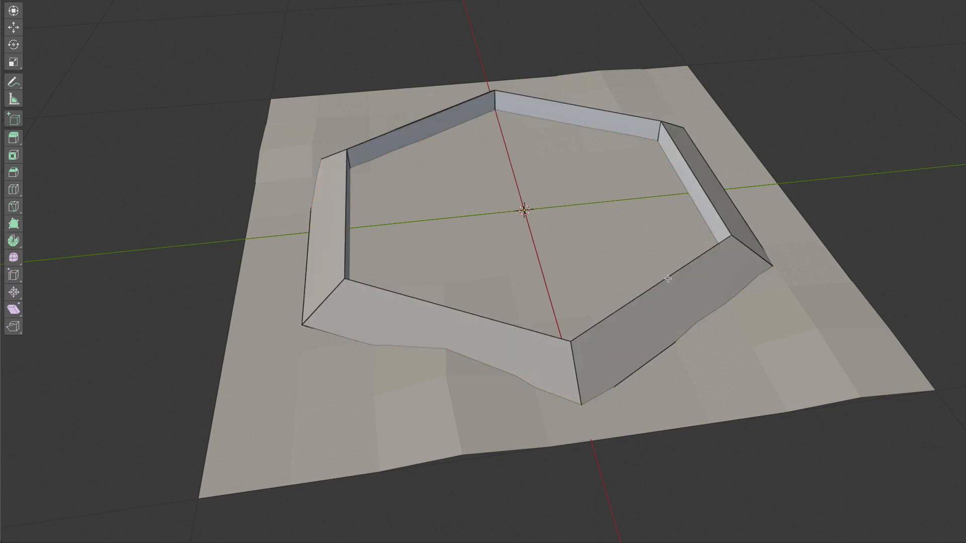
pyautogui.keyDown('alt'); pyautogui.click(667, 278); pyautogui.keyUp('alt')
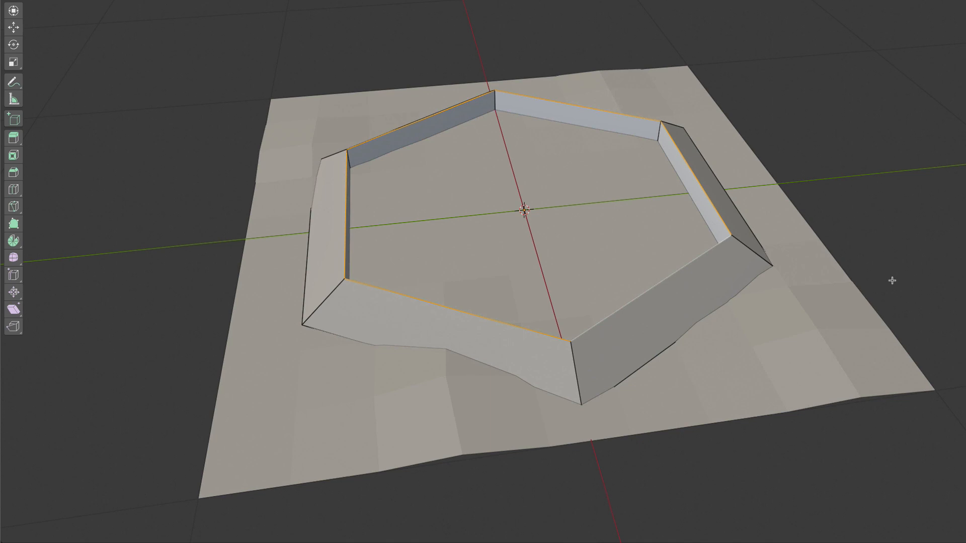
# Extrude the edge loop inward at a scale of 0.815, and extrude it again 0.233 m up along Z
pyautogui.press('e')
pyautogui.press('s')
pyautogui.click(820, 275)
pyautogui.press('e')
pyautogui.press('z')
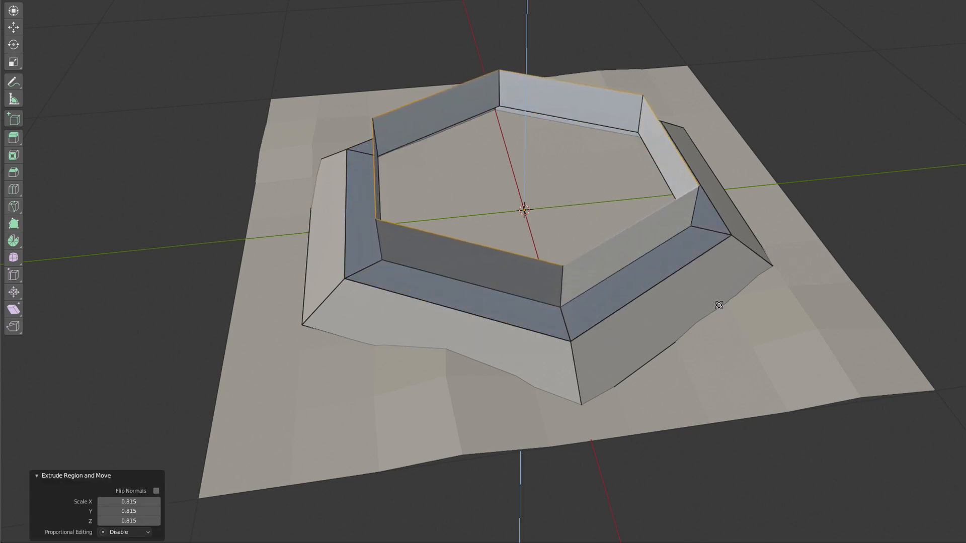
pyautogui.click(727, 291)
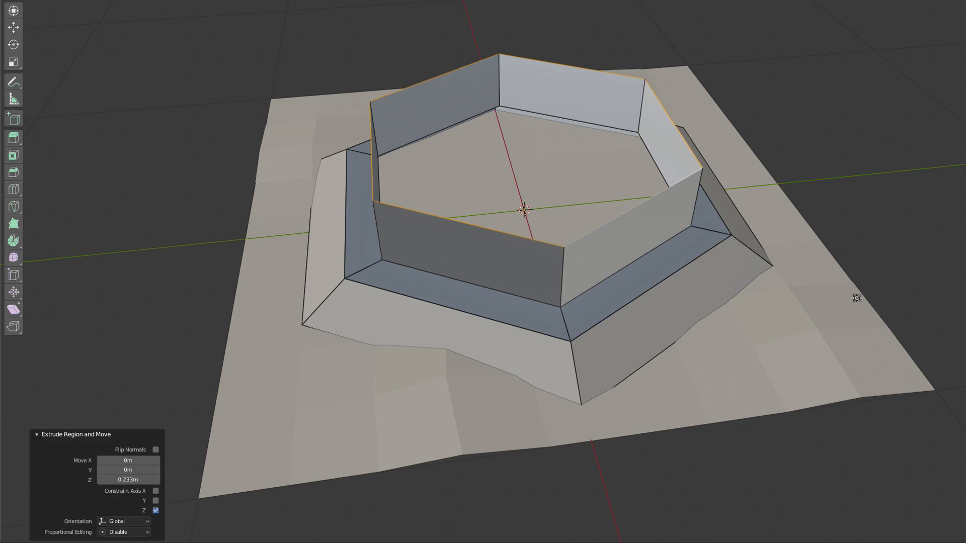
# Extrude the raised rim inward twice, the second time at a scale of 0.563, and fill the remaining hole with a face
pyautogui.press('e')
pyautogui.press('s')
pyautogui.click(763, 272)
pyautogui.press('e')
pyautogui.press('s')
pyautogui.click(675, 211)
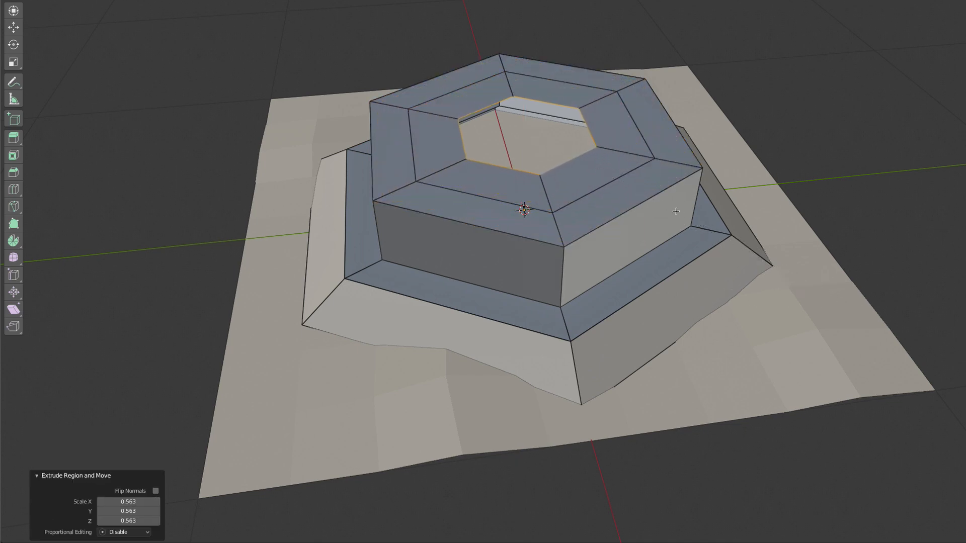
pyautogui.press('f')
# Return to Object Mode and examine the stepped hexagonal form on the uneven grid from several angles
pyautogui.press('Tab')
pyautogui.moveTo(686, 308); pyautogui.dragTo(717, 293, button='middle')
pyautogui.moveTo(816, 213); pyautogui.dragTo(787, 244, button='middle')
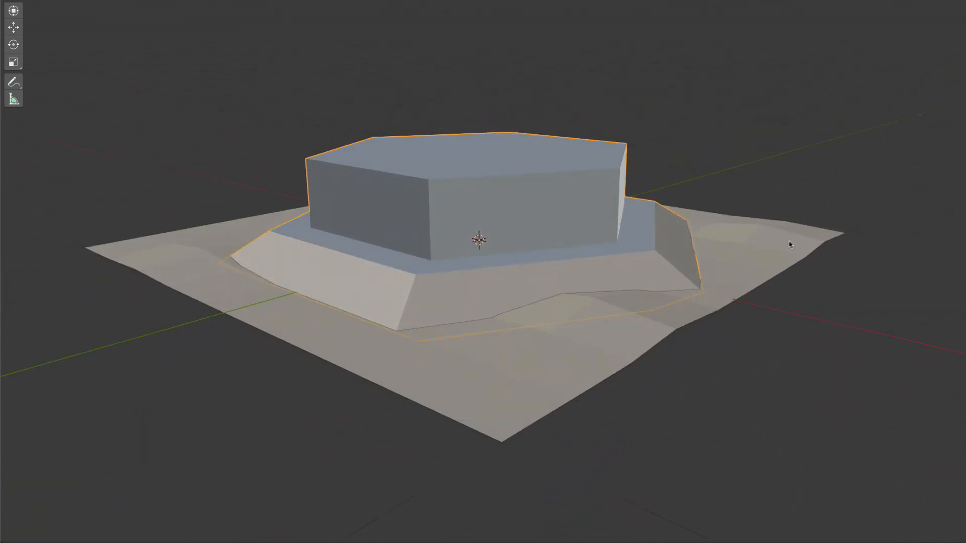
pyautogui.moveTo(567, 348); pyautogui.dragTo(523, 358, button='middle')
pyautogui.moveTo(533, 198)
pyautogui.mouseDown(button='middle')
pyautogui.moveTo(528, 179)
pyautogui.moveTo(537, 198)
pyautogui.moveTo(571, 199)
pyautogui.moveTo(621, 181)
pyautogui.moveTo(534, 206)
pyautogui.moveTo(518, 195)
pyautogui.moveTo(533, 196)
pyautogui.mouseUp(button='middle')
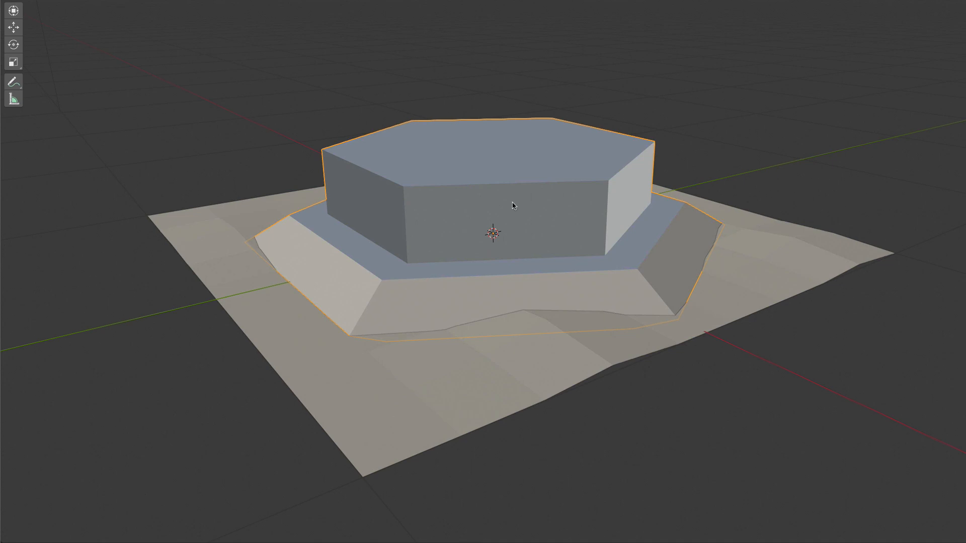
# Delete the stepped hexagonal object and the deformed grid
pyautogui.press('x')
pyautogui.click(512, 205)
pyautogui.click(507, 273)
pyautogui.press('x')
pyautogui.click(508, 273)
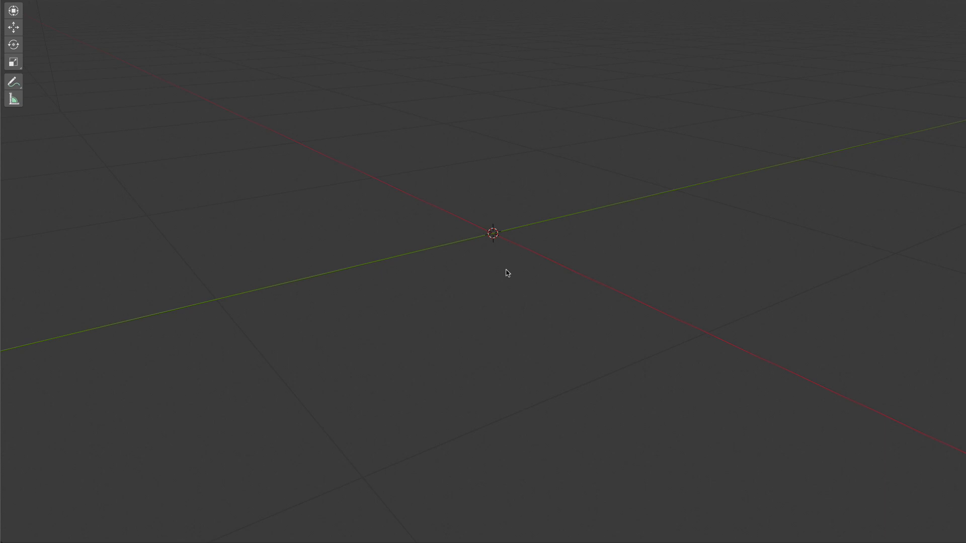
# Add a mesh monkey head to the empty scene and view it from another angle
pyautogui.hotkey('shift', 'a')
pyautogui.moveTo(507, 273)
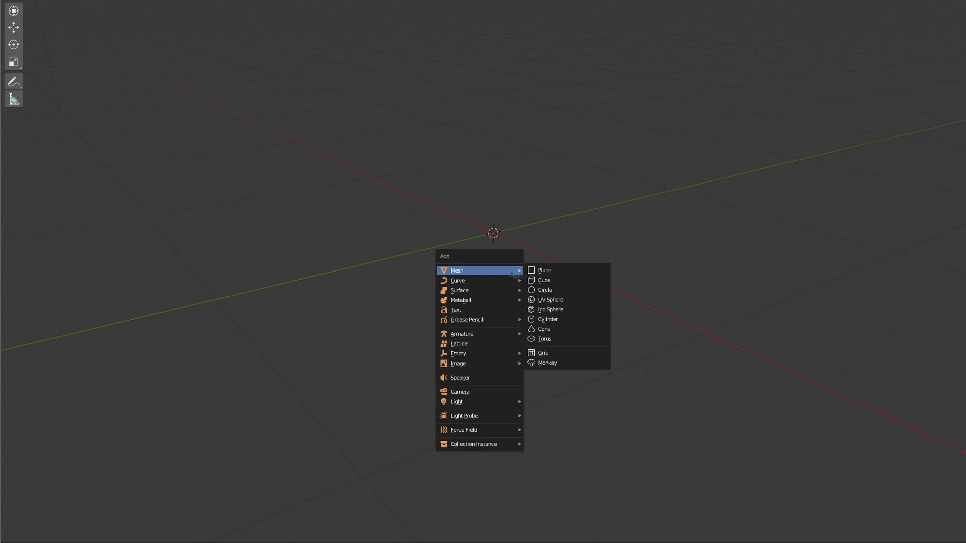
pyautogui.click(554, 364)
pyautogui.scroll(-5, 502, 258)
pyautogui.moveTo(472, 256); pyautogui.dragTo(579, 260, button='middle')
pyautogui.scroll(4, 572, 239)
# Scale the monkey head along the X axis by a factor of 0.783 and look at it from the side
pyautogui.press('s')
pyautogui.press('x')
pyautogui.click(577, 256)
pyautogui.scroll(-2, 595, 254)
pyautogui.moveTo(637, 246); pyautogui.dragTo(533, 240, button='middle')
pyautogui.scroll(2, 550, 201)
pyautogui.scroll(-2, 489, 187)
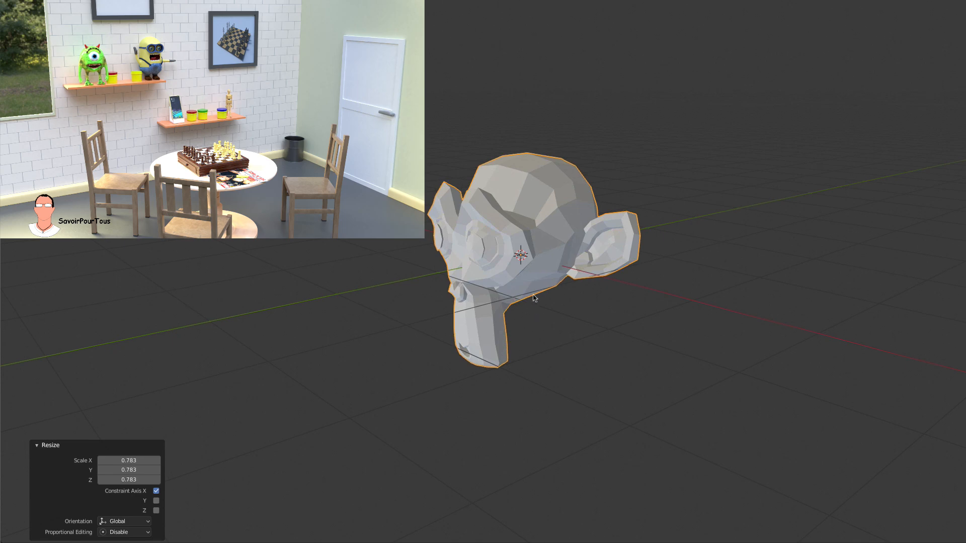
pyautogui.moveTo(531, 311); pyautogui.dragTo(589, 311, button='middle')
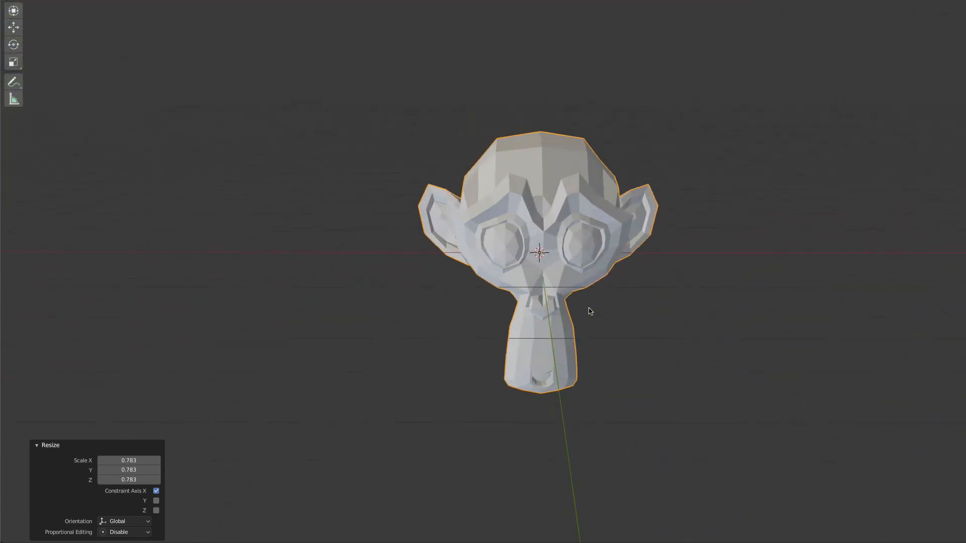
pyautogui.hotkey('shift', 'a')
pyautogui.moveTo(589, 310)
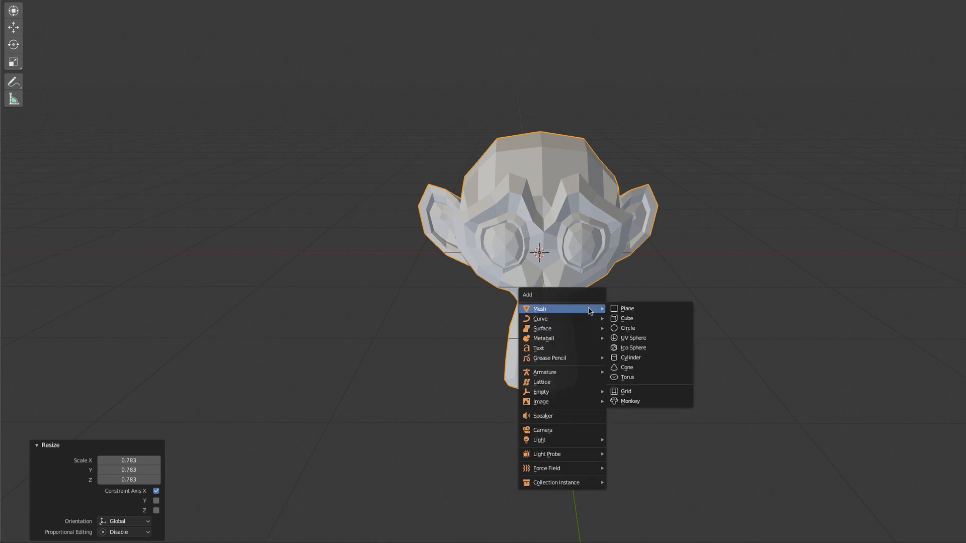
pyautogui.moveTo(552, 340)
pyautogui.moveTo(549, 356)
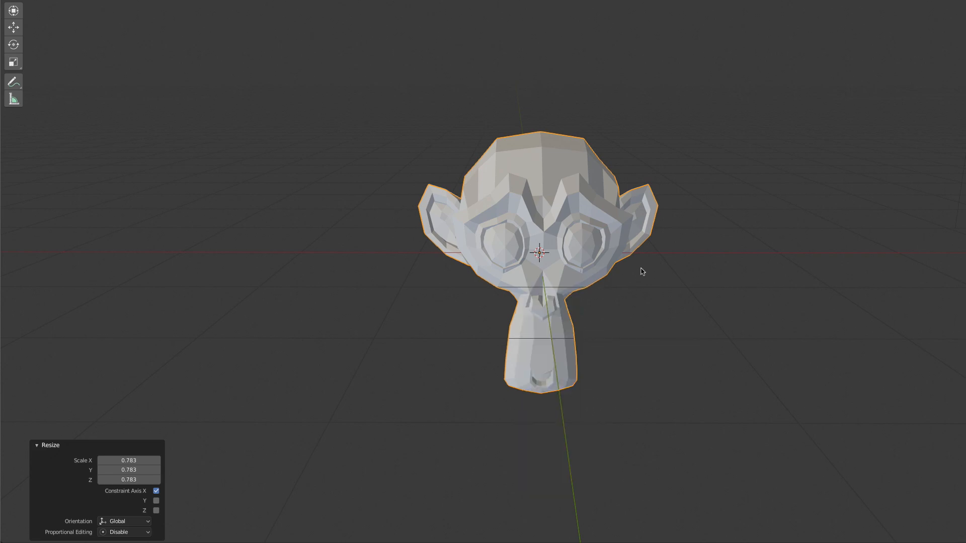
pyautogui.moveTo(626, 298); pyautogui.dragTo(696, 289, button='middle')
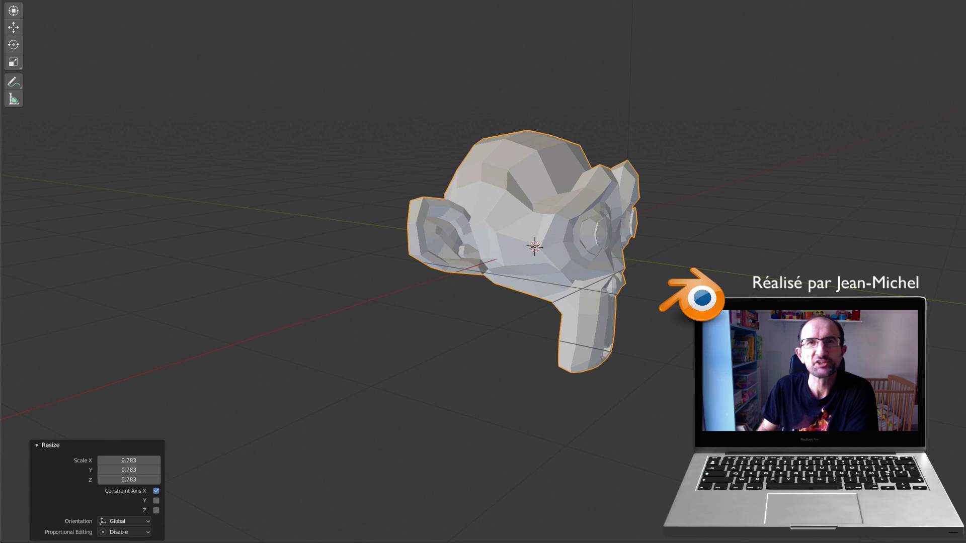